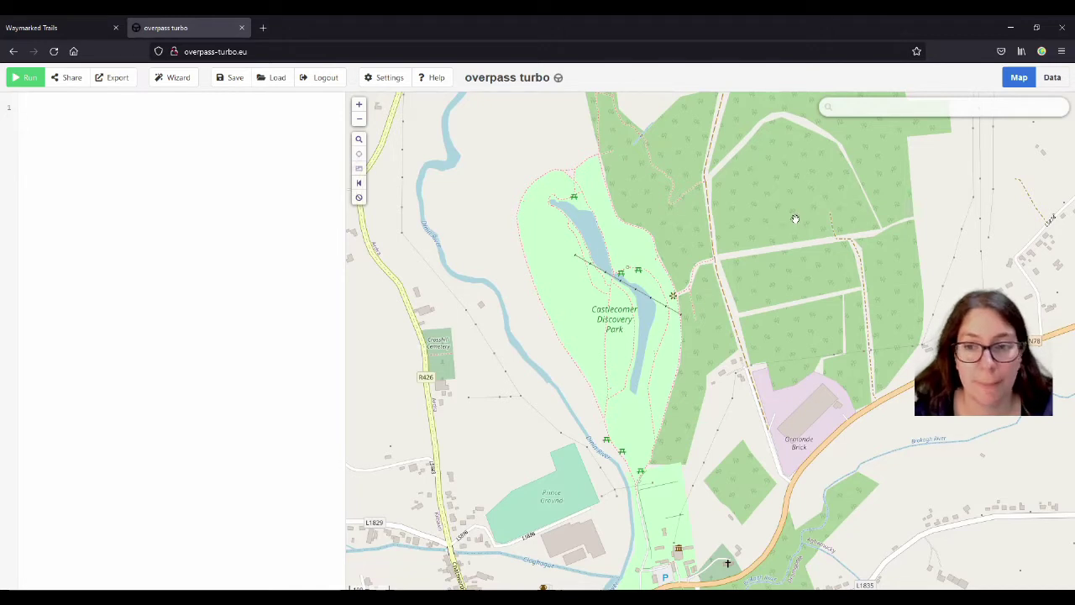
- Build a wizard query for name="Captains Loop" over the Castlecomer Discovery Park area
{"action": "left_click_drag", "start_coordinate": [767, 181], "coordinate": [768, 210]}
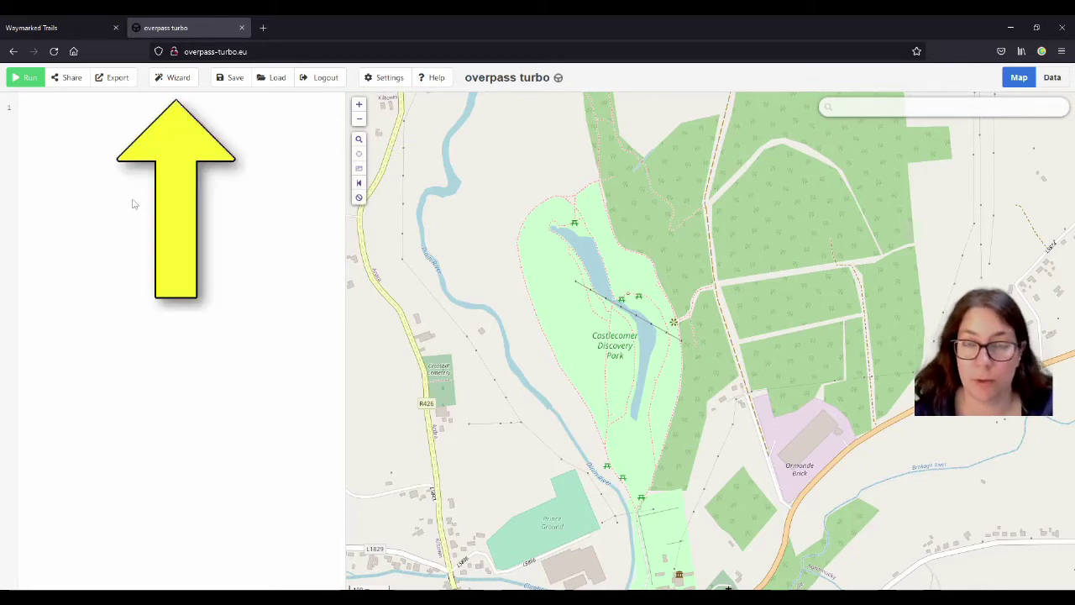
{"action": "left_click", "coordinate": [173, 79]}
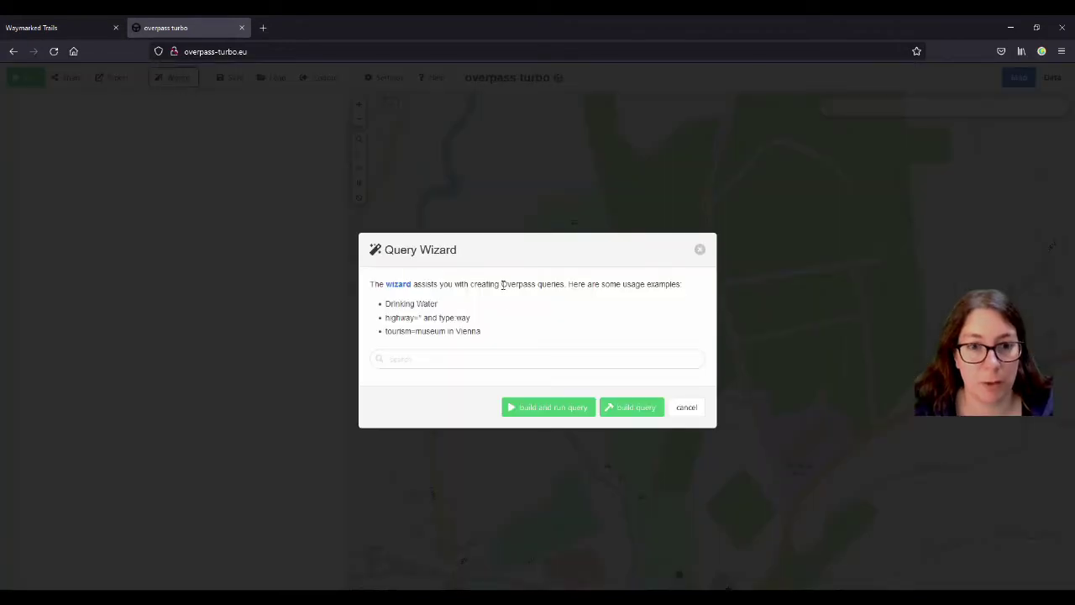
{"action": "left_click", "coordinate": [431, 355]}
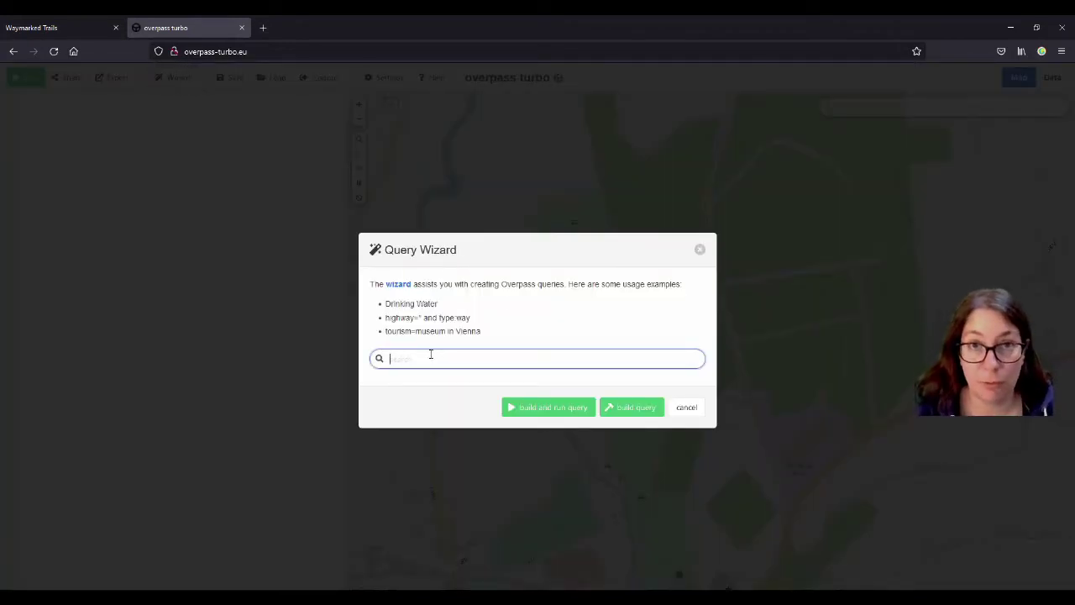
{"action": "type", "text": "name=\""}
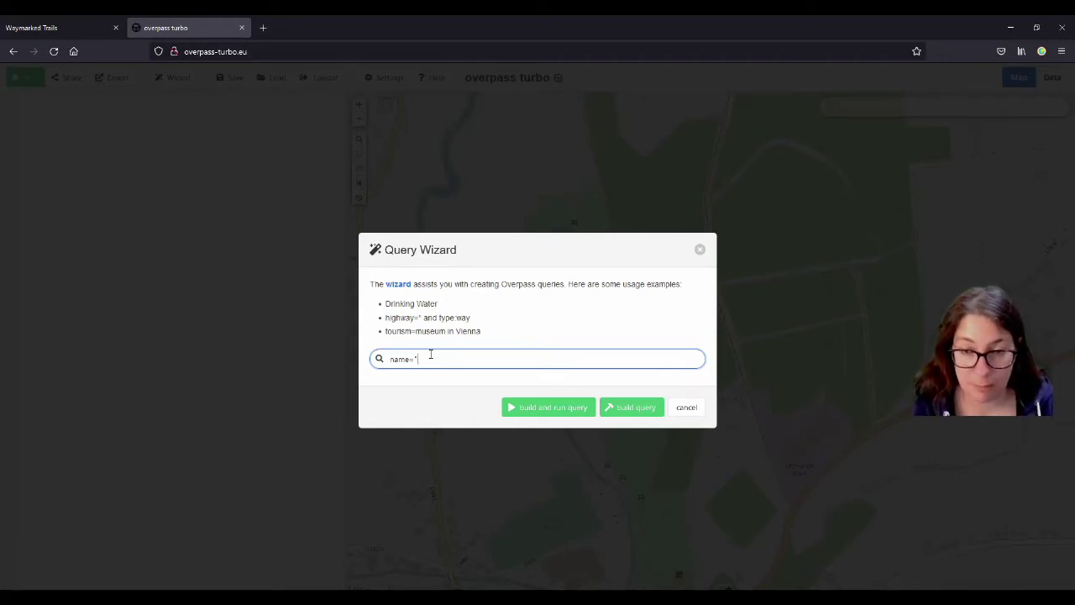
{"action": "key", "text": "Return"}
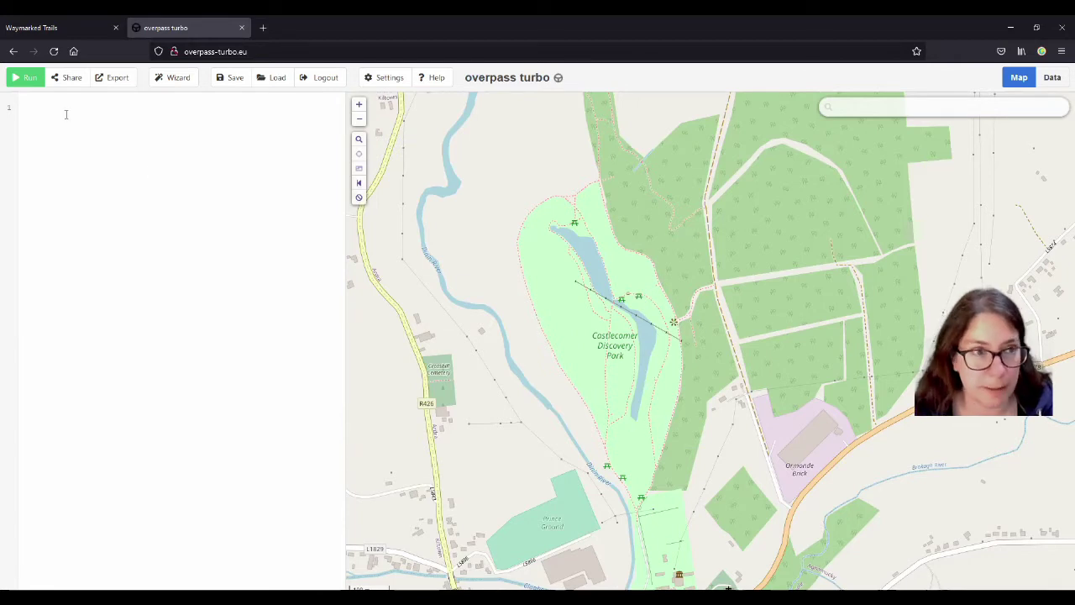
{"action": "left_click", "coordinate": [177, 78]}
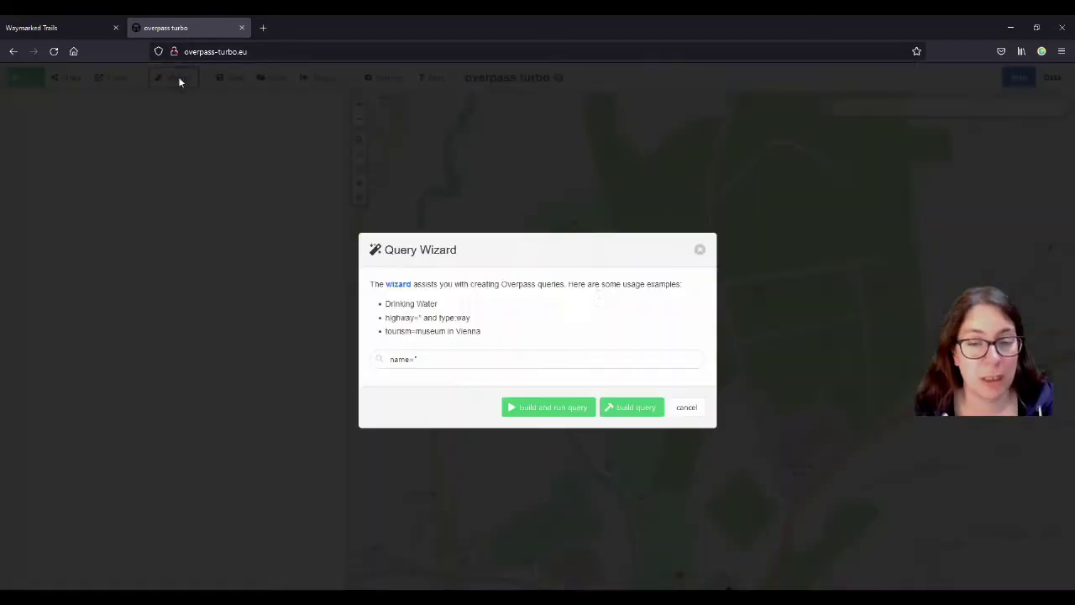
{"action": "left_click", "coordinate": [481, 359]}
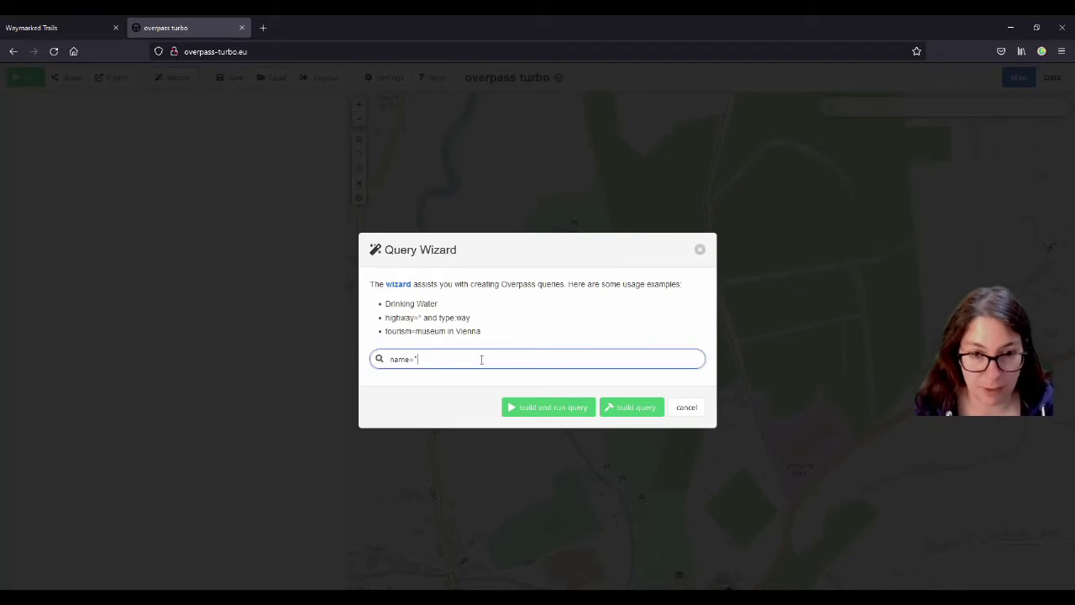
{"action": "type", "text": "Captains"}
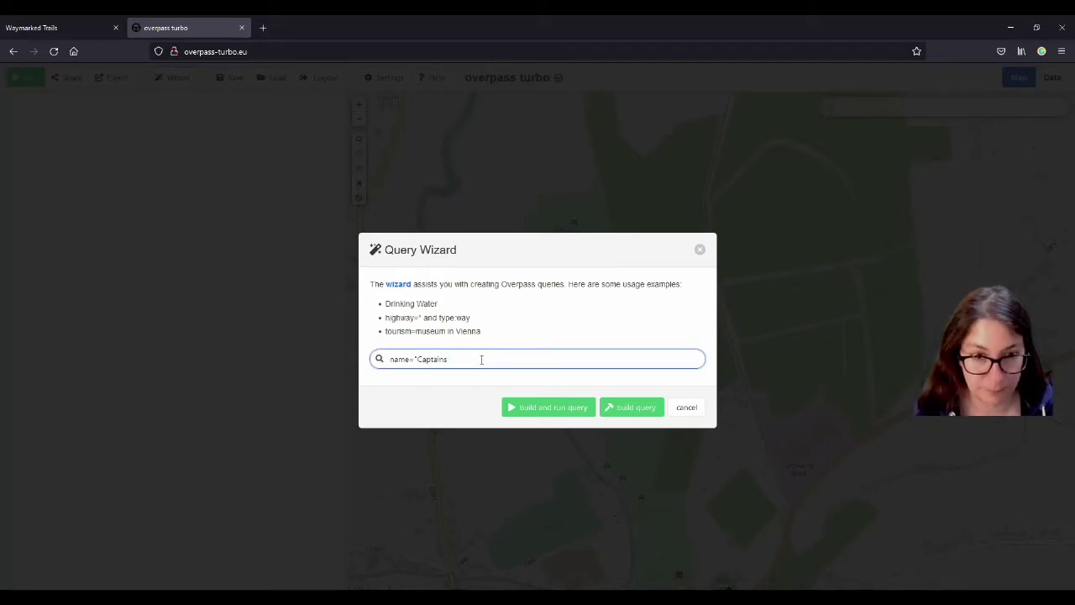
{"action": "type", "text": " Loop"}
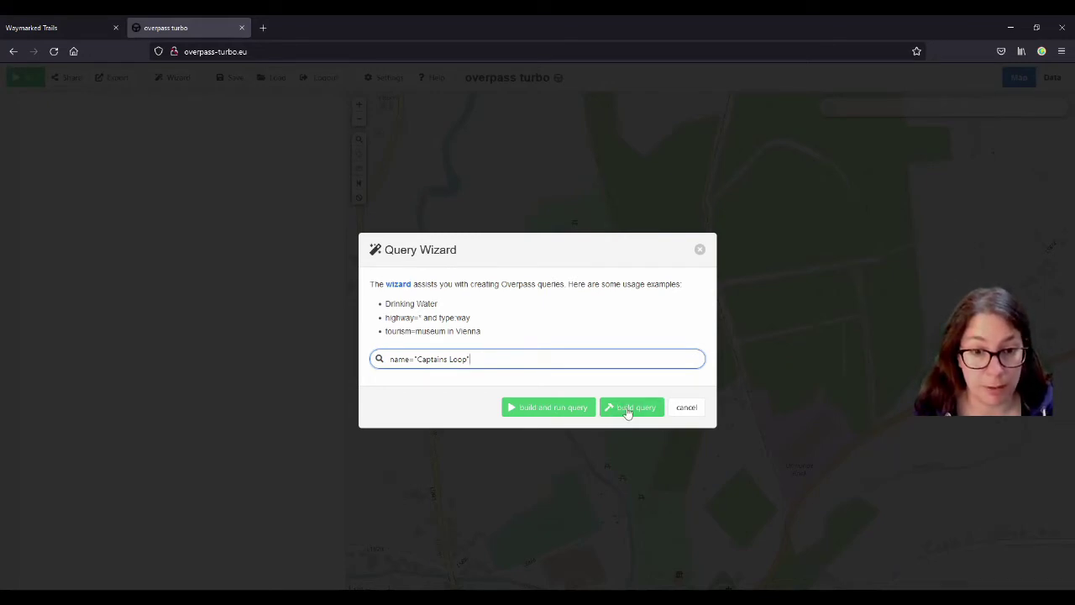
{"action": "left_click", "coordinate": [628, 409]}
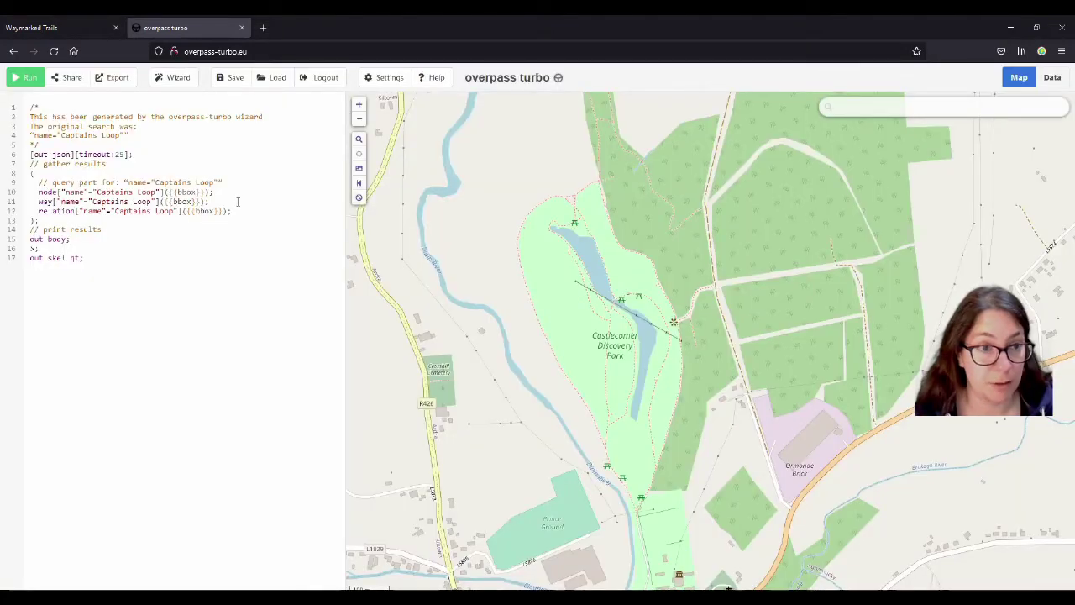
- Remove the node and way lines from the query, keeping only the relation line, and run it
{"action": "left_click_drag", "start_coordinate": [238, 201], "coordinate": [244, 185]}
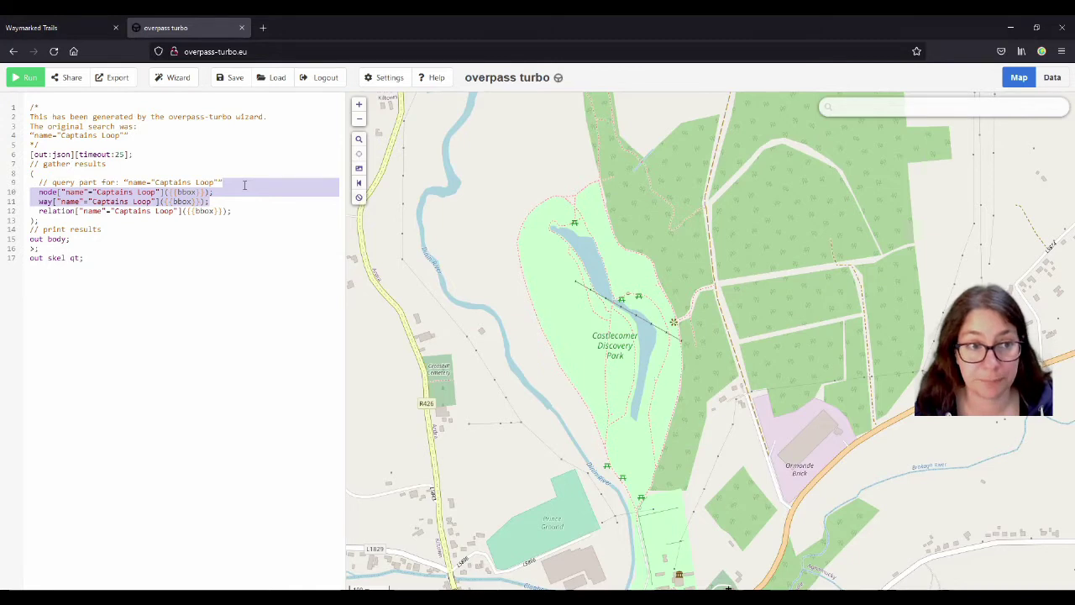
{"action": "key", "text": "Delete"}
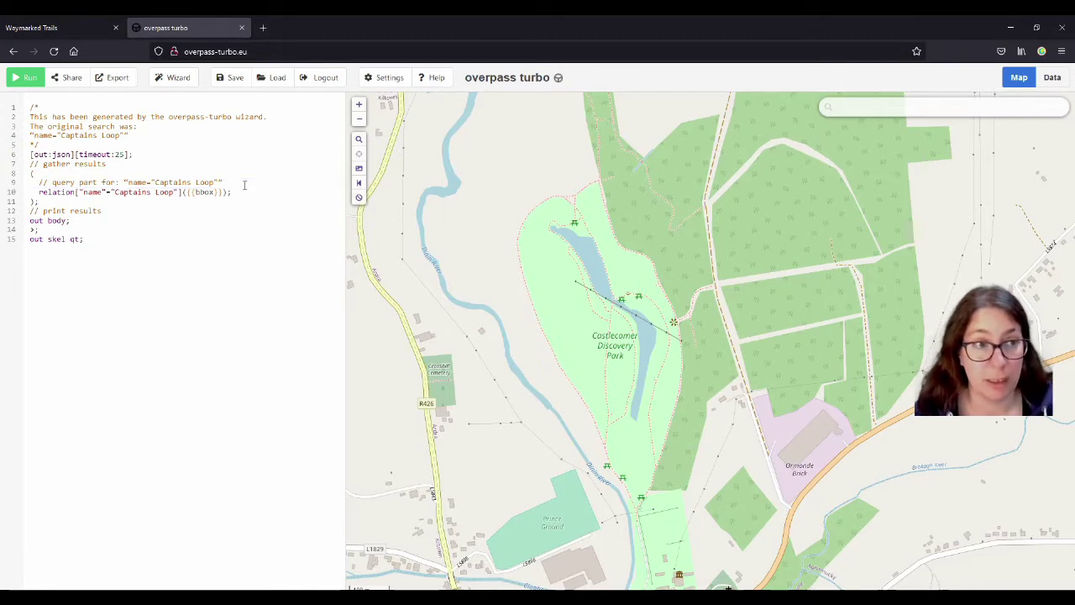
{"action": "left_click", "coordinate": [26, 81]}
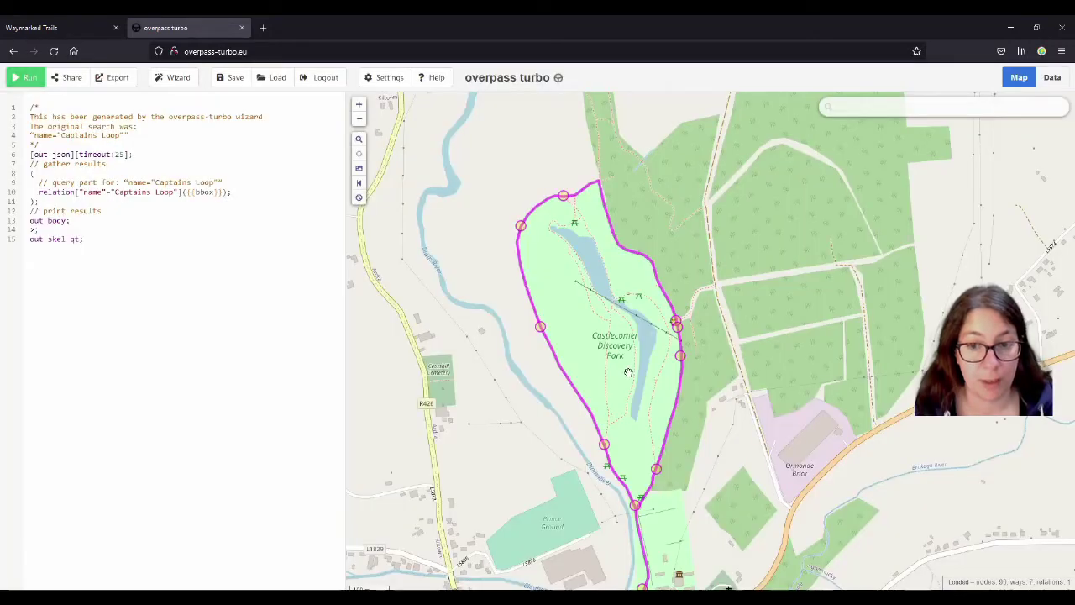
- Inspect the tags of the Captains Loop route relation on the map and close its details
{"action": "left_click_drag", "start_coordinate": [740, 459], "coordinate": [736, 405]}
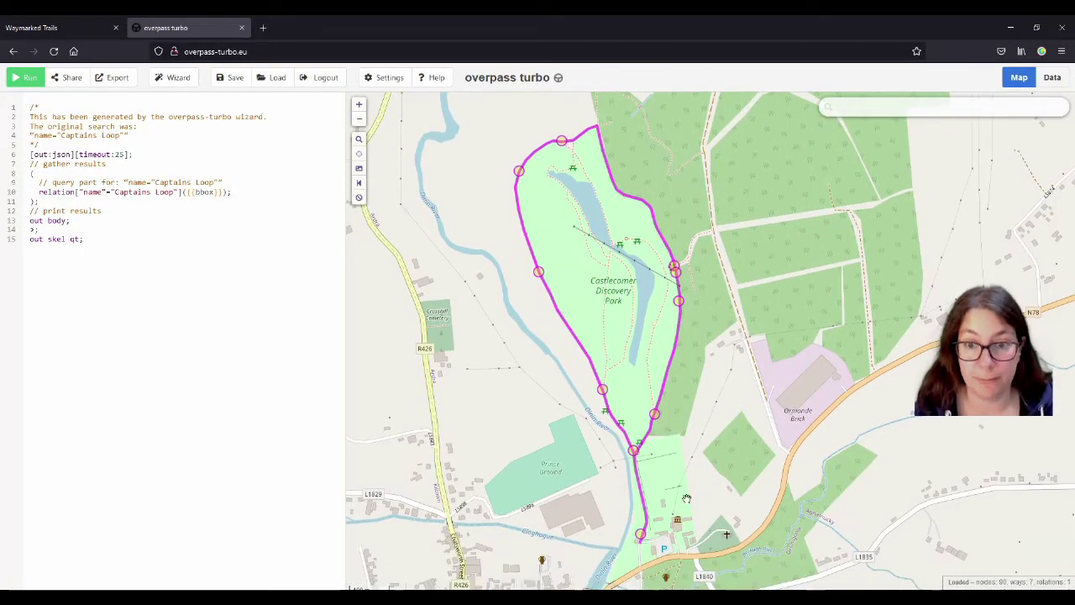
{"action": "left_click", "coordinate": [636, 476]}
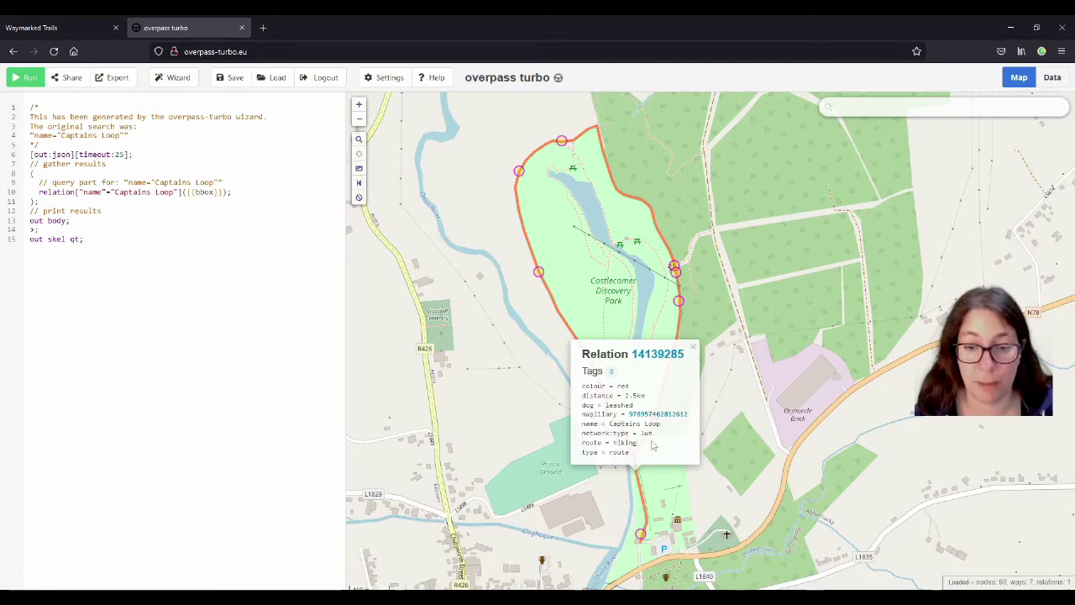
{"action": "left_click", "coordinate": [736, 443]}
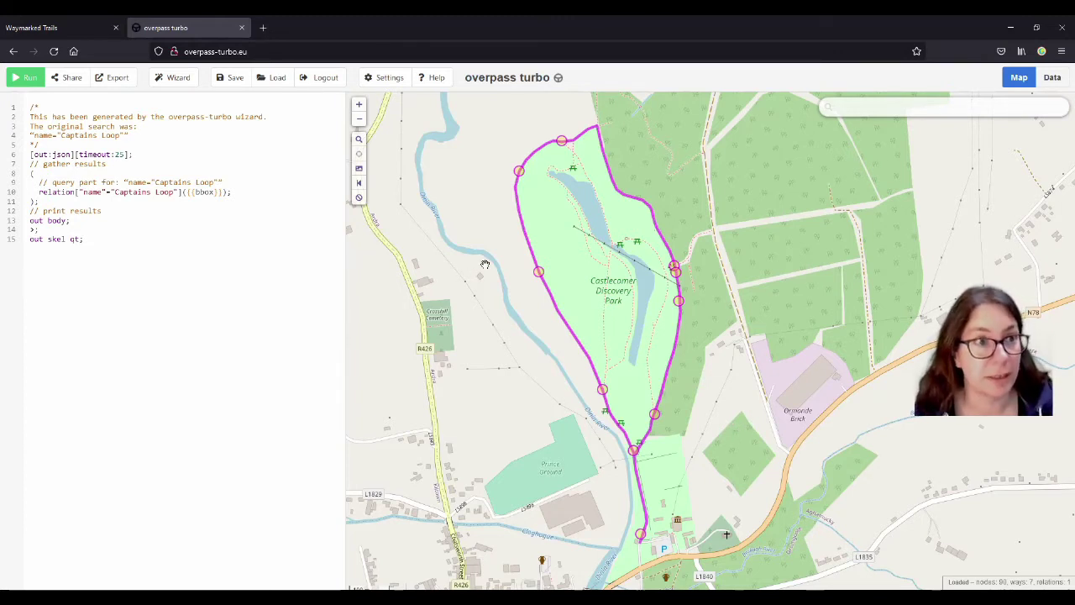
- Review the export options for the query result, including the GPX download, and close them
{"action": "left_click", "coordinate": [118, 78]}
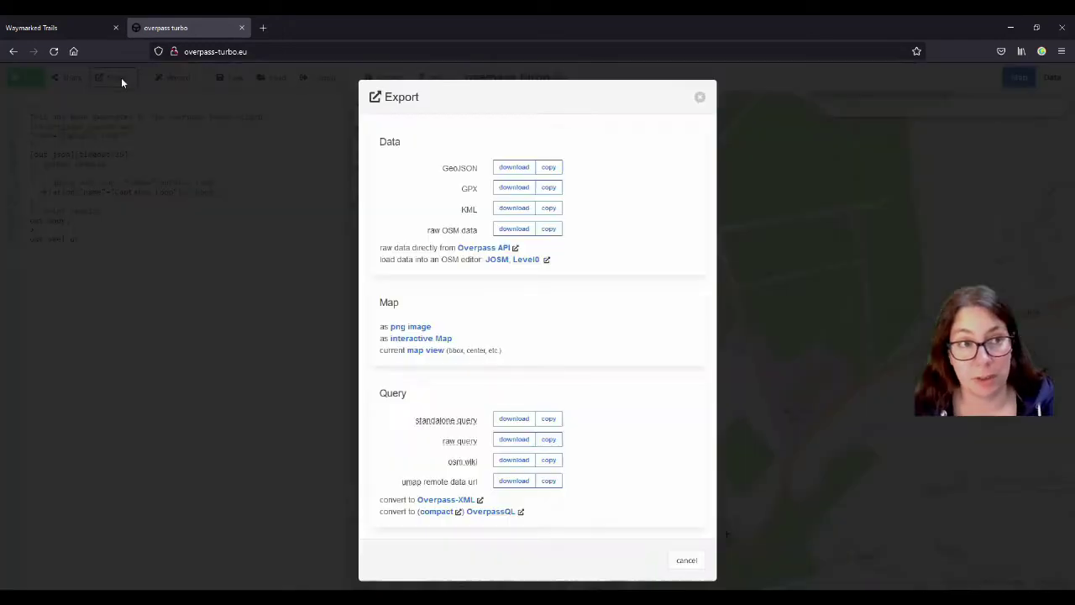
{"action": "left_click", "coordinate": [700, 98]}
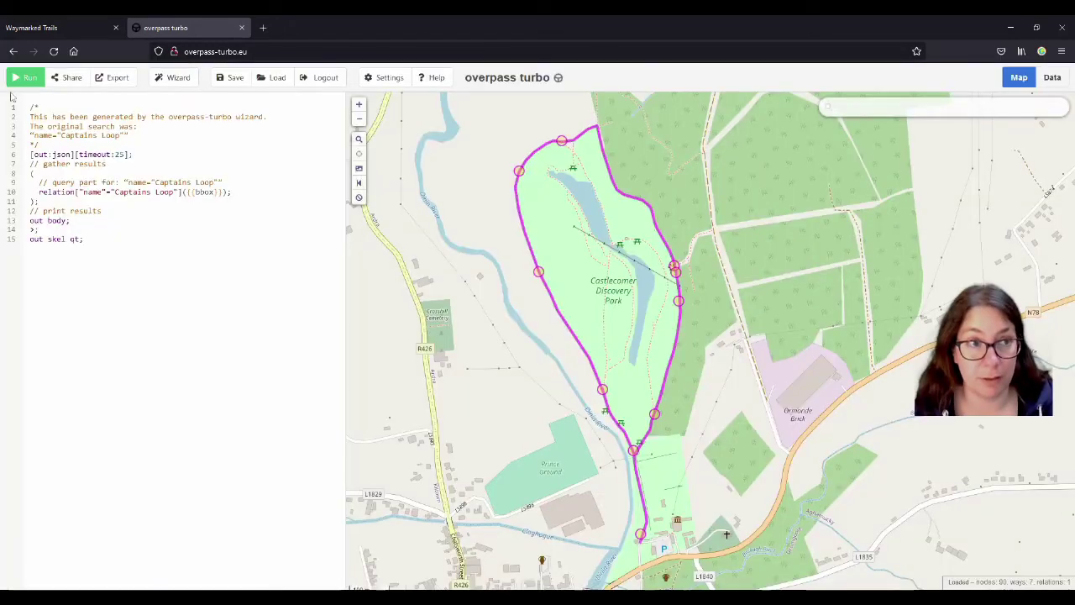
{"action": "left_click", "coordinate": [118, 78]}
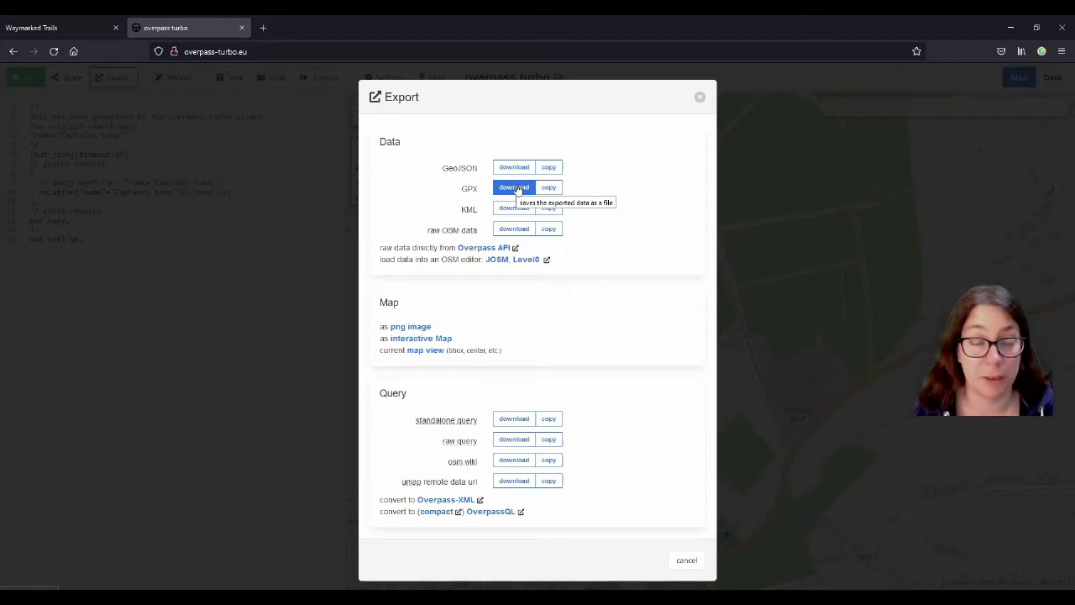
{"action": "left_click", "coordinate": [699, 97]}
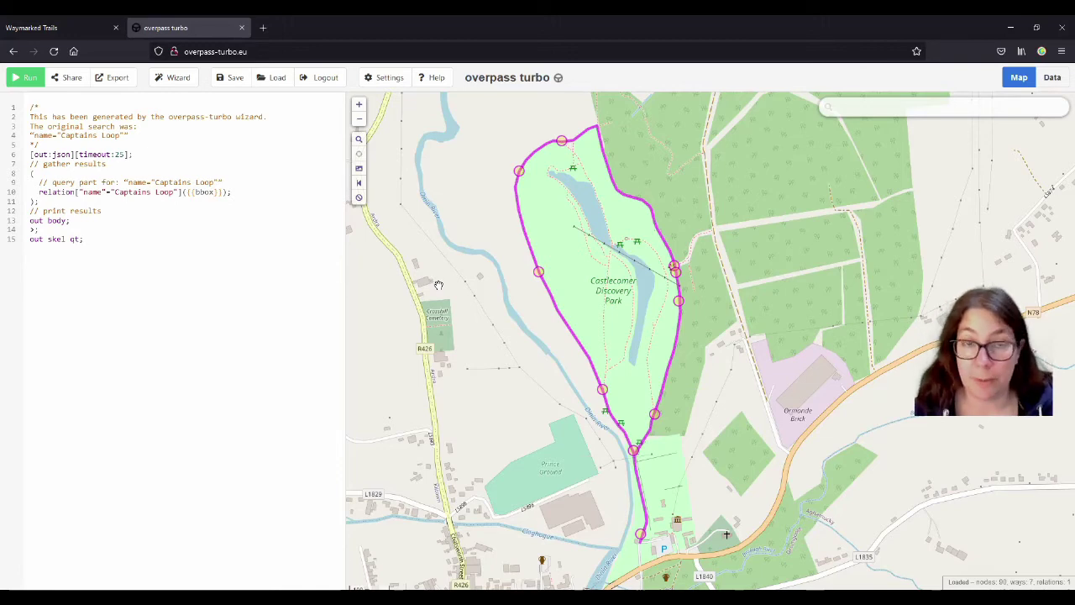
- Switch to Waymarked Trails, open its hiking map, and compare the Castlecomer routes with the overpass turbo result
{"action": "left_click", "coordinate": [80, 29]}
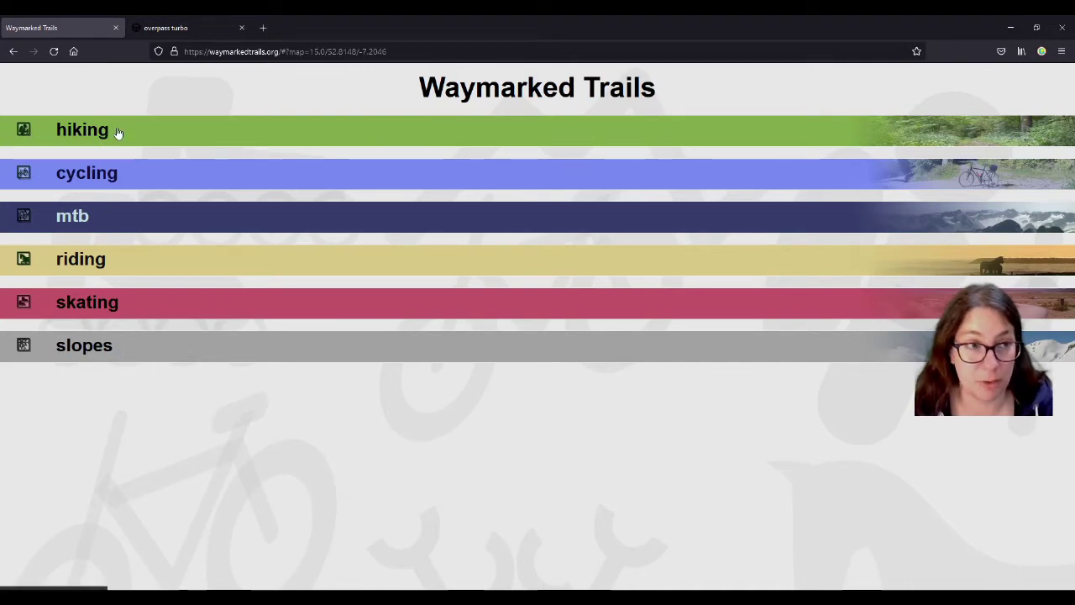
{"action": "left_click", "coordinate": [107, 131]}
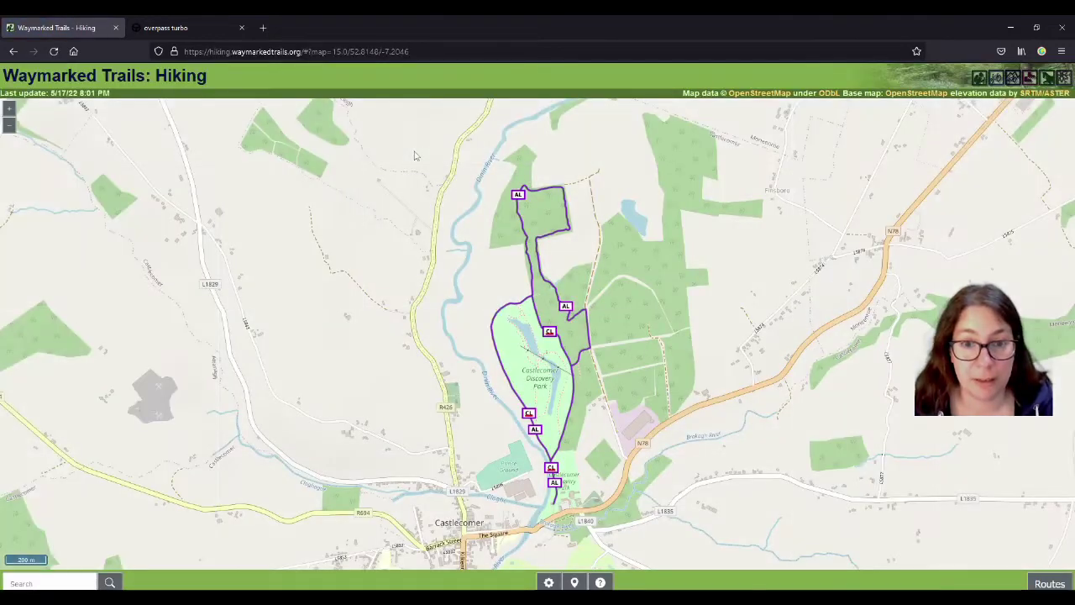
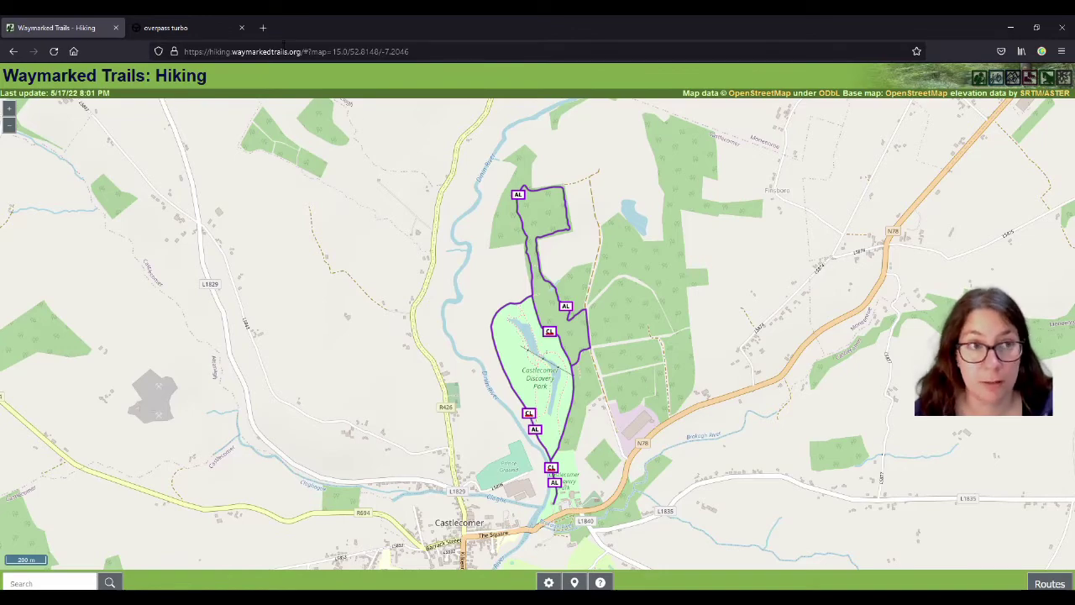
{"action": "left_click", "coordinate": [190, 28]}
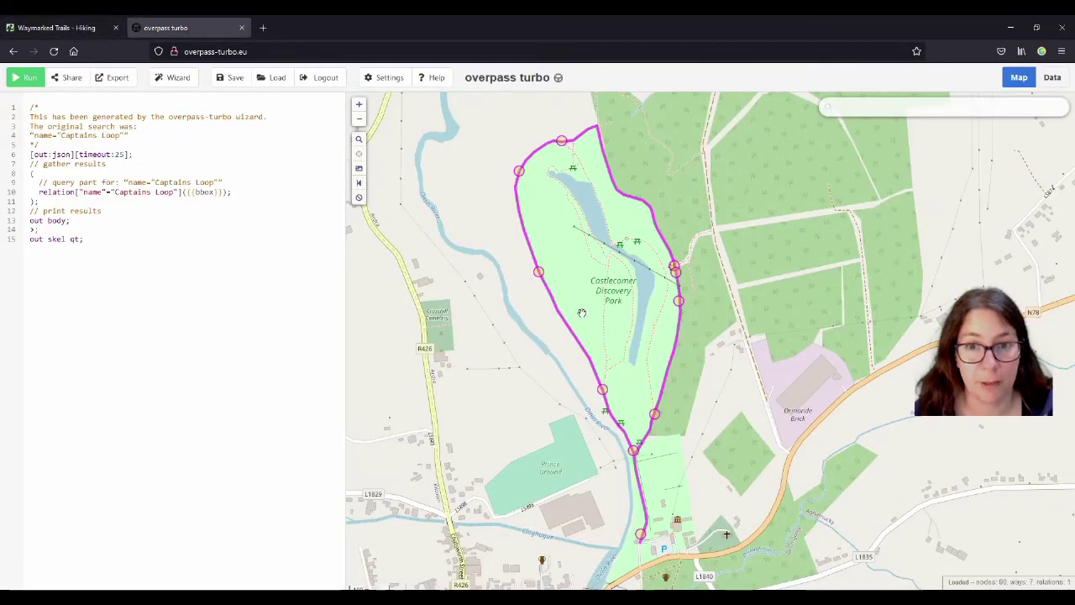
{"action": "scroll", "coordinate": [582, 313], "scroll_direction": "down", "scroll_amount": 1}
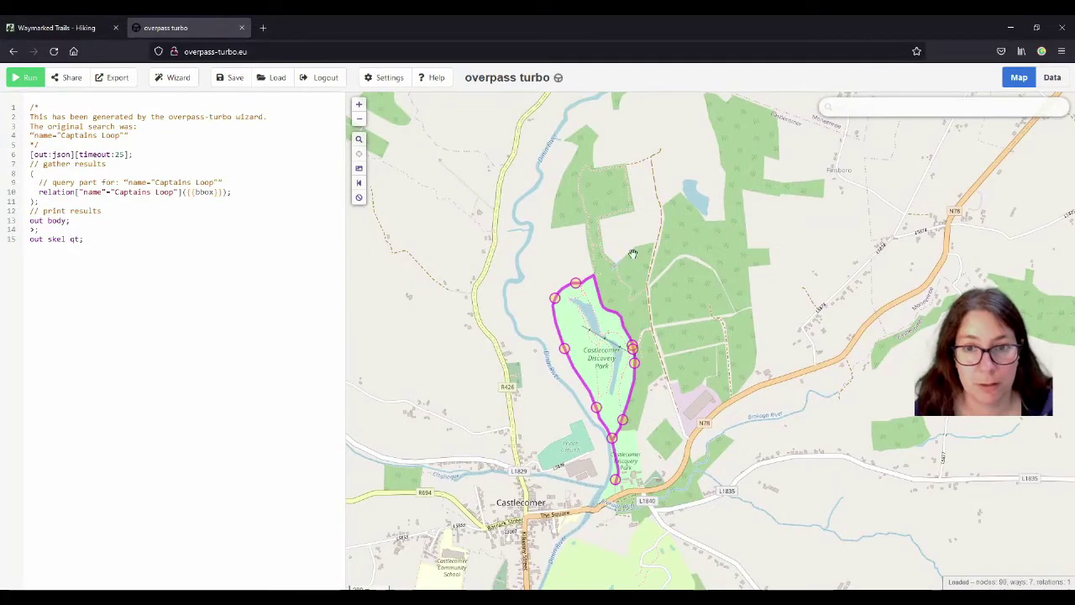
{"action": "left_click", "coordinate": [84, 29]}
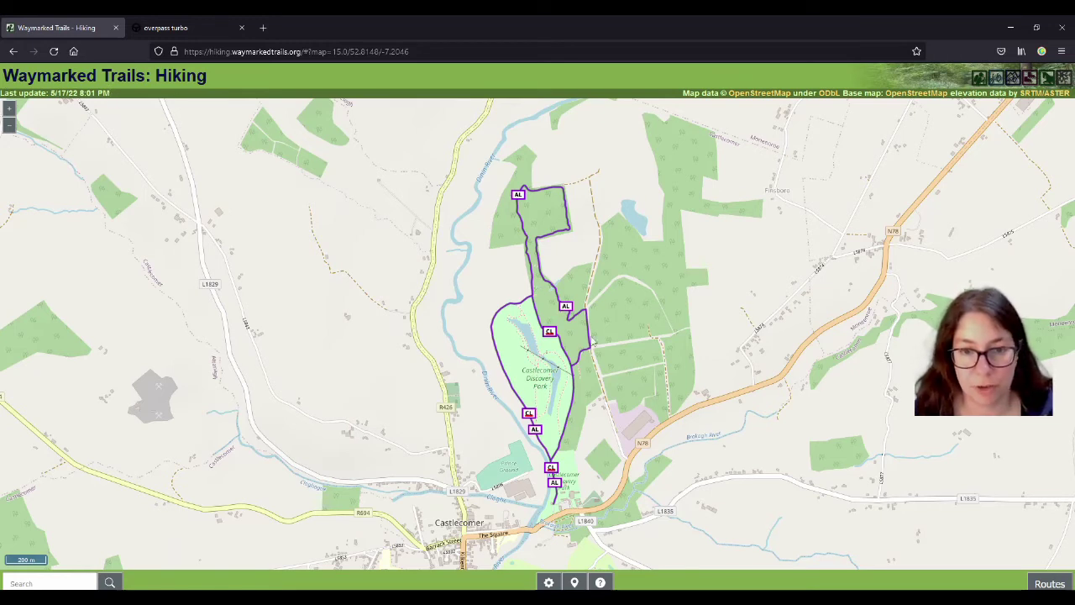
- Examine the long-distance hiking trails across Ireland on the Waymarked Trails map, from Castlecomer out to the whole country
{"action": "scroll", "coordinate": [555, 290], "scroll_direction": "down", "scroll_amount": 1}
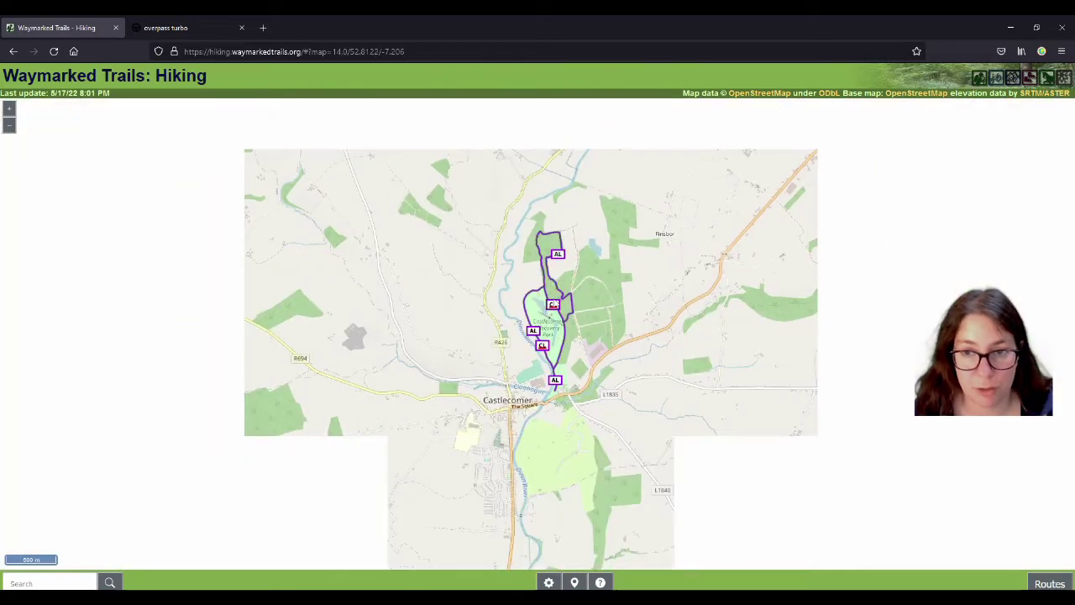
{"action": "scroll", "coordinate": [553, 294], "scroll_direction": "down", "scroll_amount": 3}
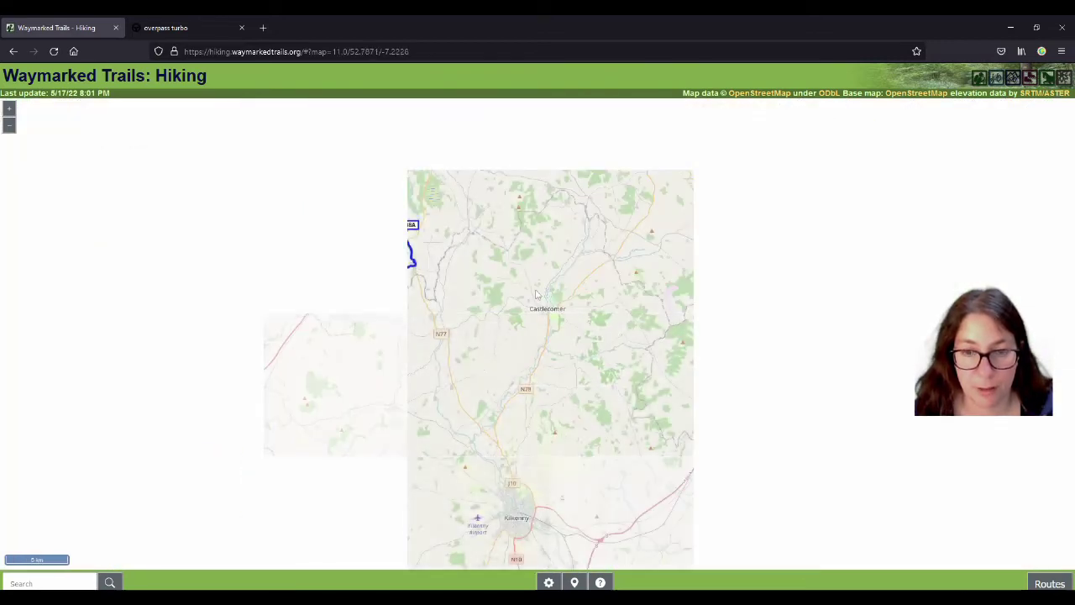
{"action": "scroll", "coordinate": [538, 294], "scroll_direction": "down", "scroll_amount": 1}
{"action": "scroll", "coordinate": [538, 294], "scroll_direction": "down", "scroll_amount": 1}
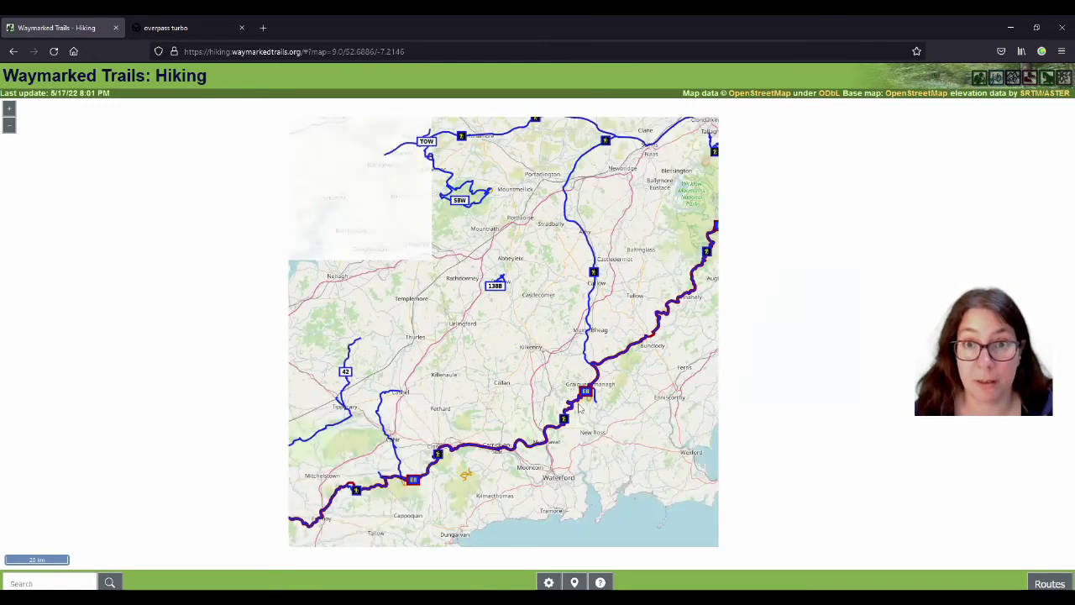
{"action": "scroll", "coordinate": [567, 351], "scroll_direction": "down", "scroll_amount": 1}
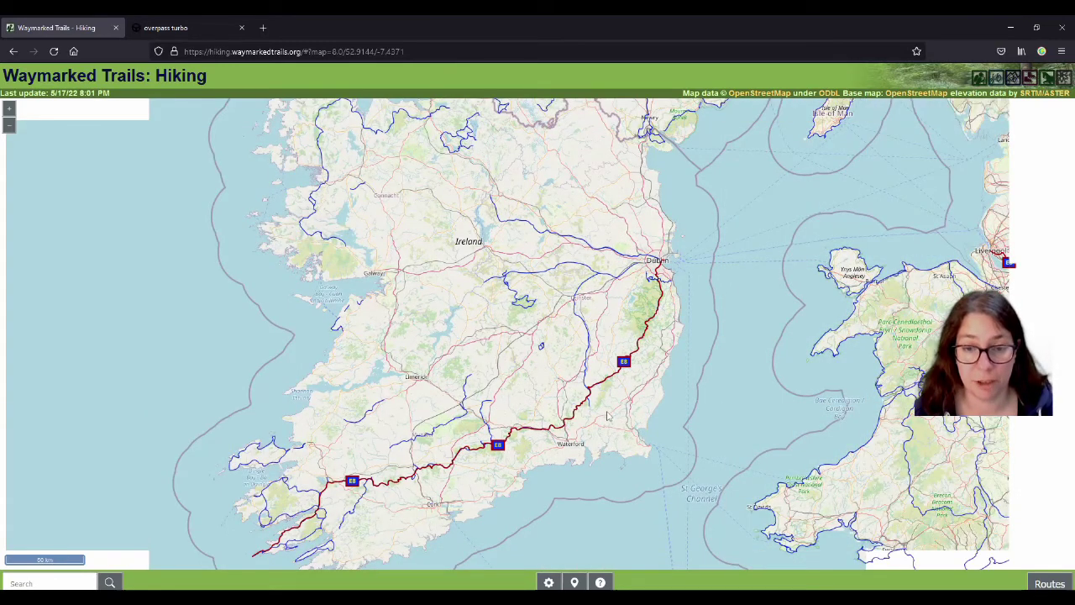
{"action": "left_click_drag", "start_coordinate": [575, 280], "coordinate": [605, 342]}
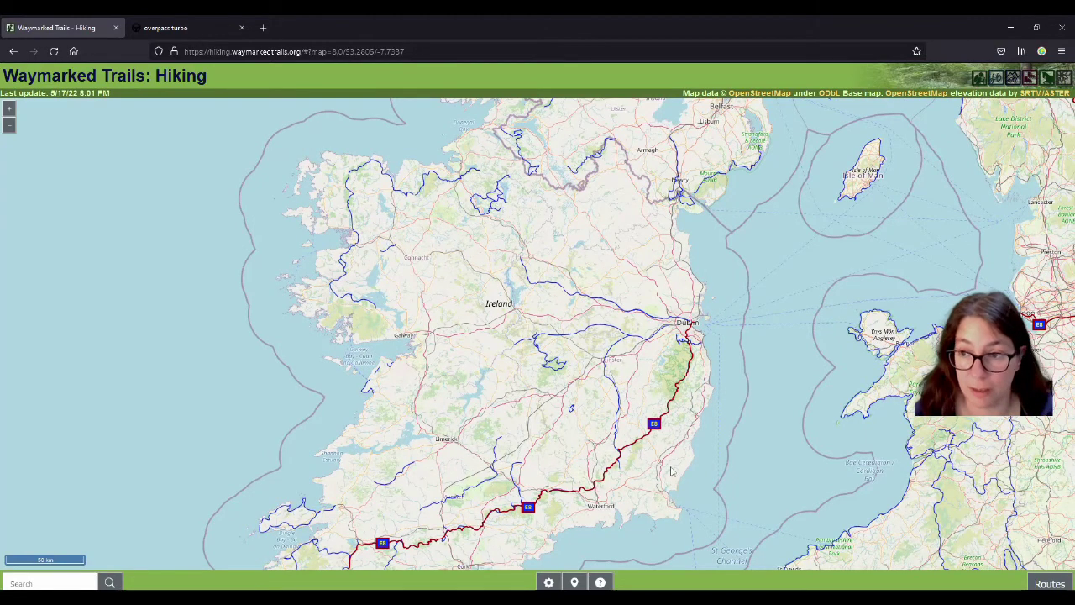
{"action": "left_click_drag", "start_coordinate": [687, 491], "coordinate": [647, 408]}
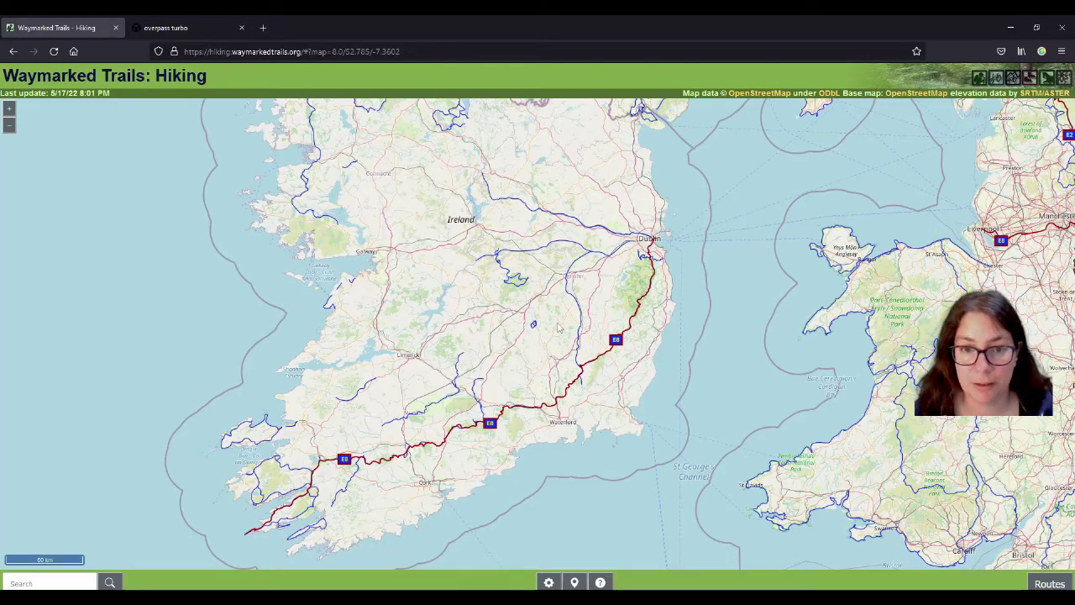
{"action": "scroll", "coordinate": [542, 331], "scroll_direction": "up", "scroll_amount": 1}
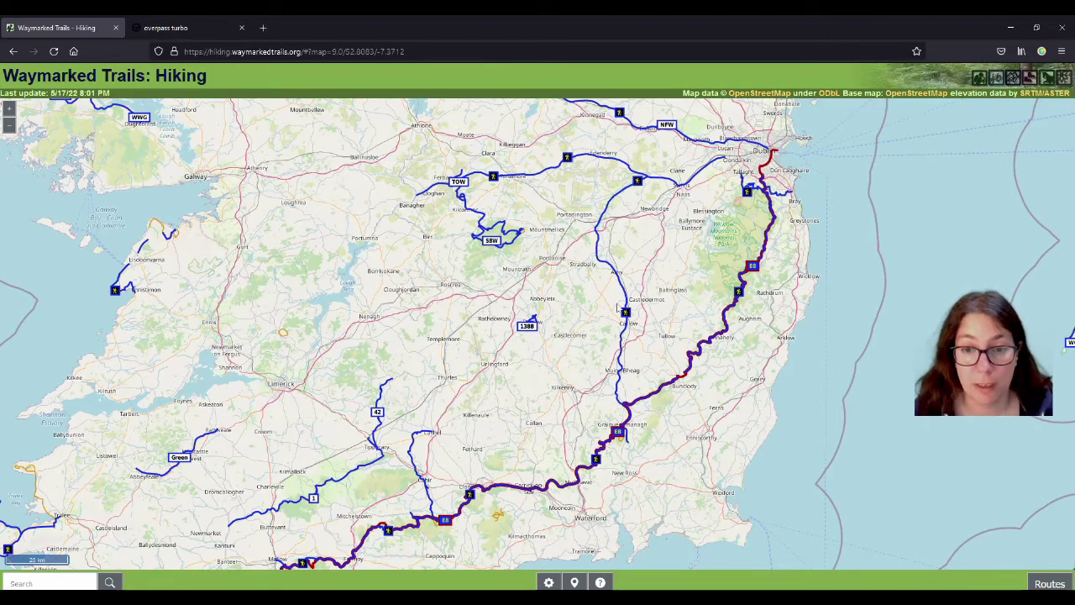
{"action": "scroll", "coordinate": [576, 351], "scroll_direction": "down", "scroll_amount": 1}
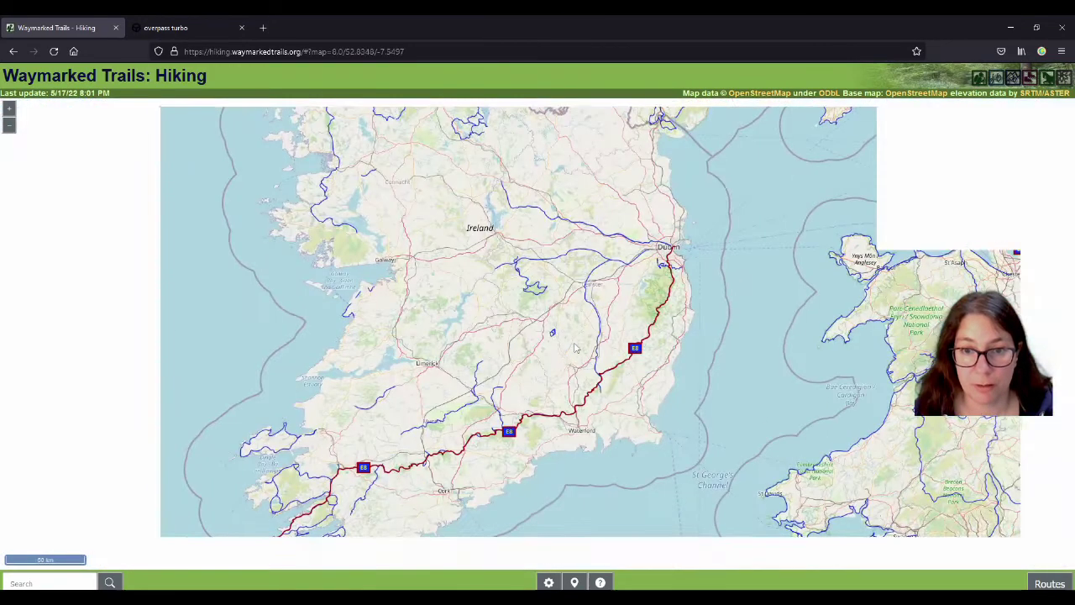
{"action": "scroll", "coordinate": [603, 324], "scroll_direction": "up", "scroll_amount": 1}
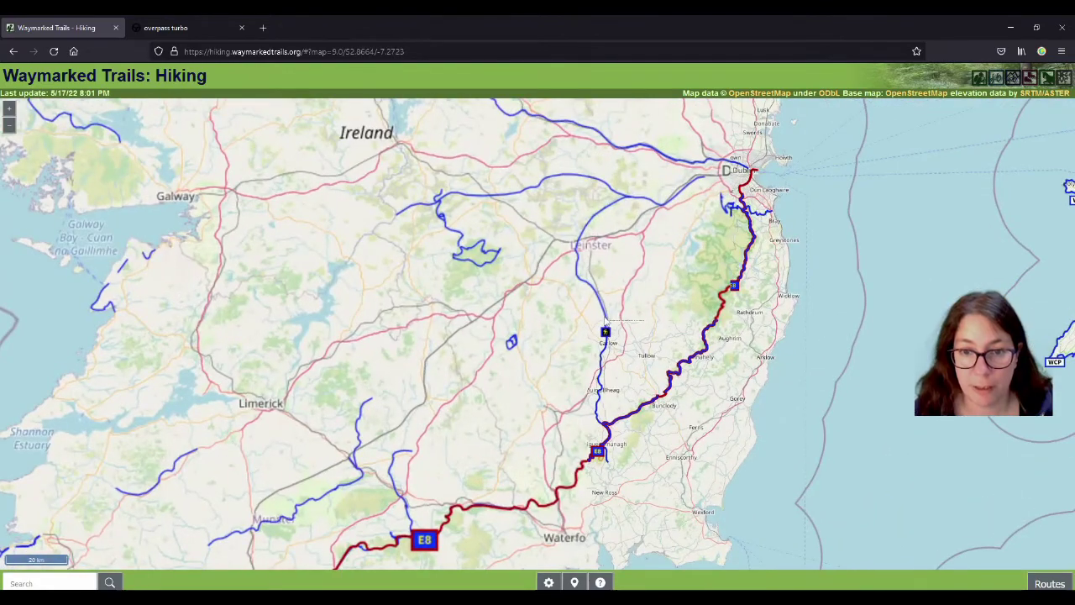
- Examine the hiking map from eastern Ireland's long-distance trails down to the local routes around Castlecomer
{"action": "left_click_drag", "start_coordinate": [606, 323], "coordinate": [619, 369]}
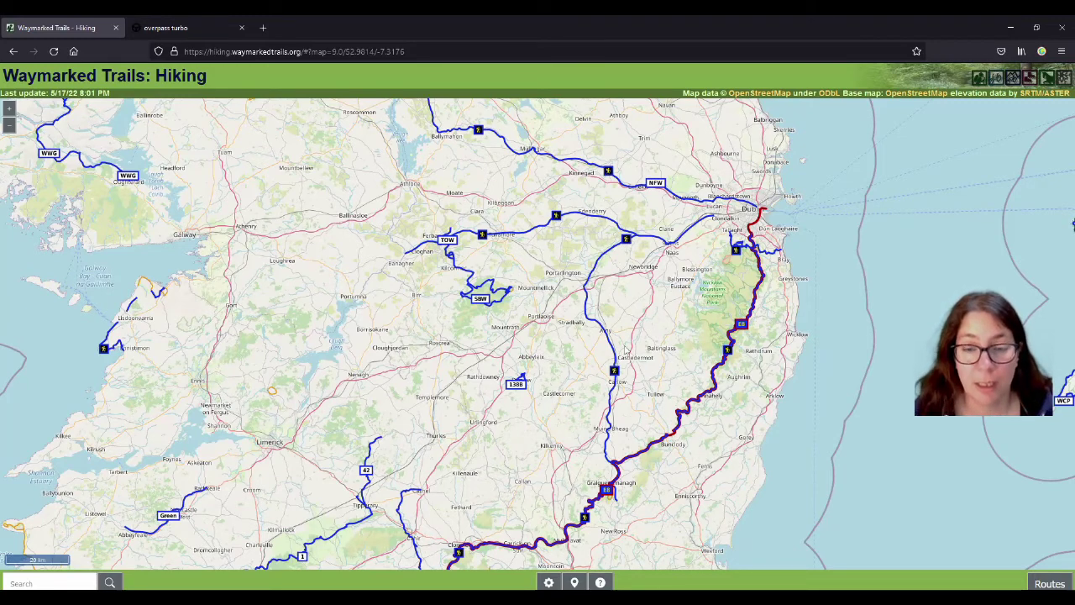
{"action": "scroll", "coordinate": [590, 359], "scroll_direction": "up", "scroll_amount": 1}
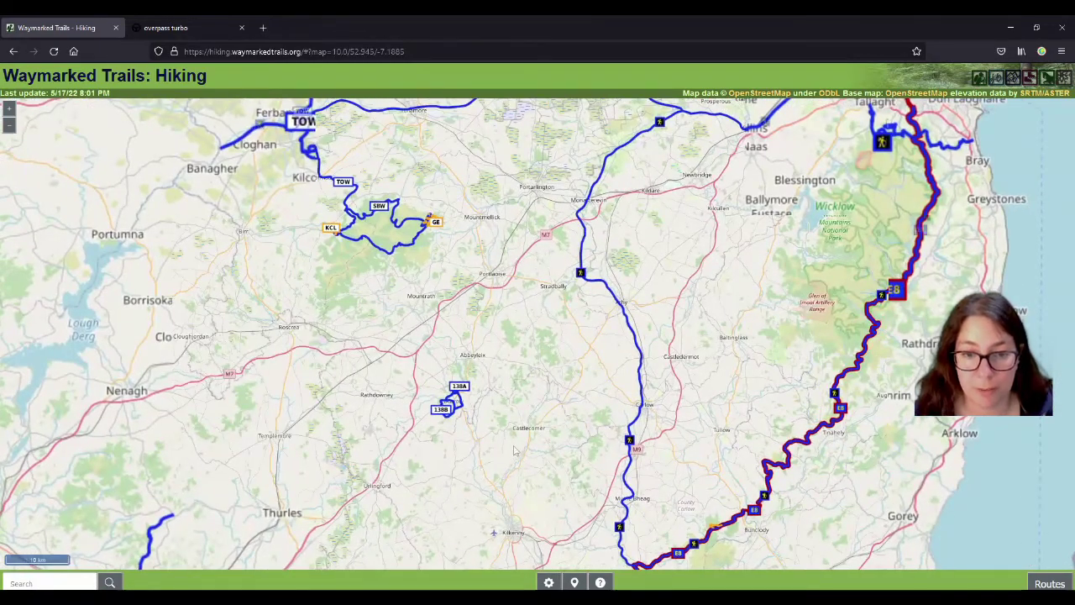
{"action": "left_click_drag", "start_coordinate": [515, 451], "coordinate": [540, 436]}
{"action": "scroll", "coordinate": [540, 434], "scroll_direction": "up", "scroll_amount": 1}
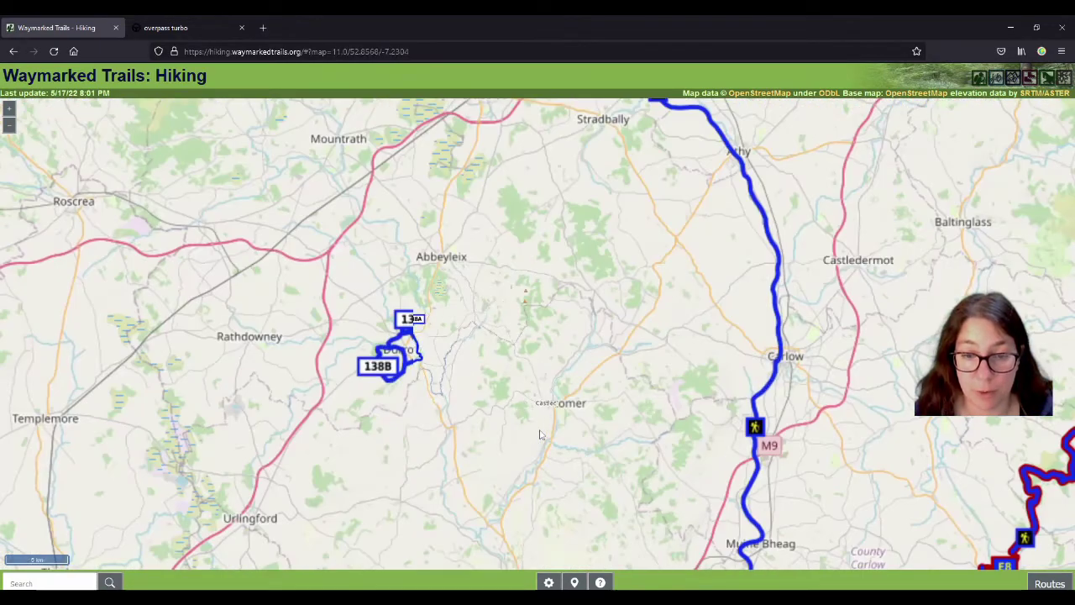
{"action": "scroll", "coordinate": [540, 435], "scroll_direction": "up", "scroll_amount": 1}
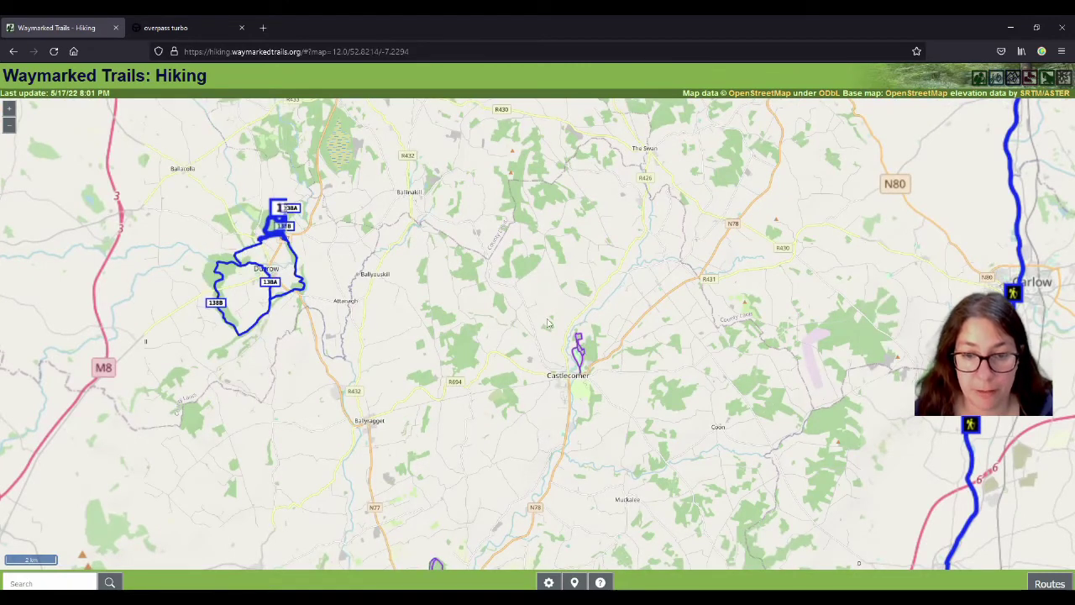
{"action": "left_click_drag", "start_coordinate": [508, 505], "coordinate": [565, 329]}
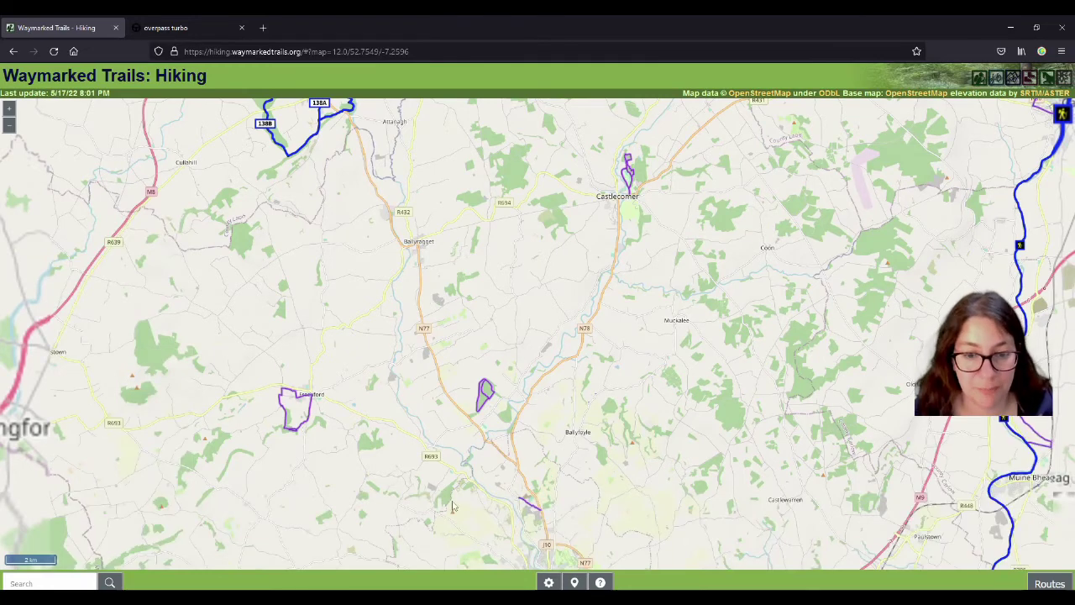
- Examine the local walking routes around Freshford and Dunmore, north of Kilkenny, at closer range
{"action": "left_click_drag", "start_coordinate": [290, 429], "coordinate": [296, 366]}
{"action": "scroll", "coordinate": [308, 357], "scroll_direction": "up", "scroll_amount": 1}
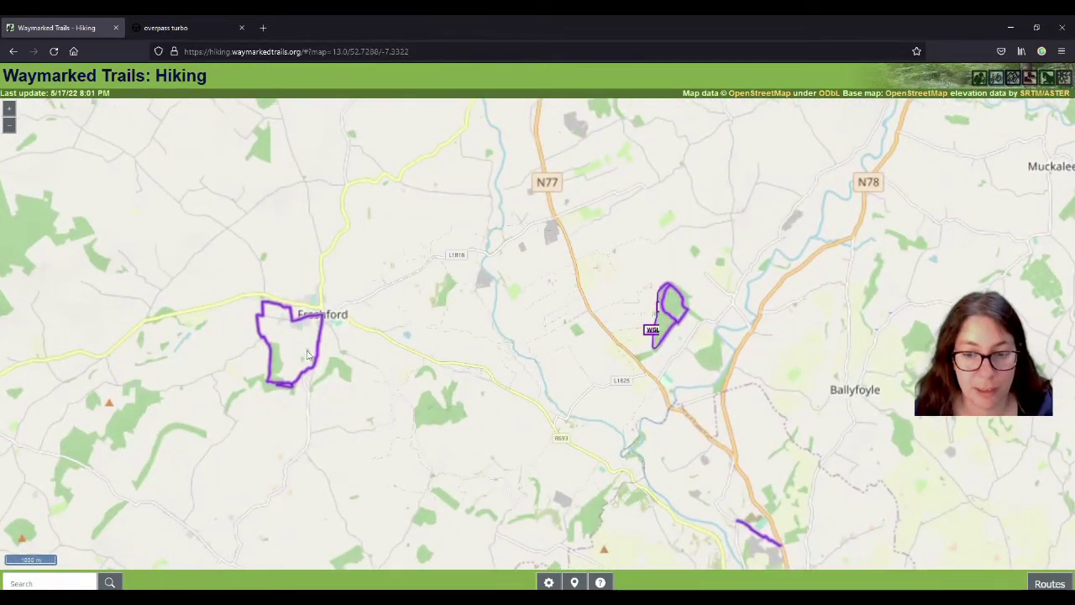
{"action": "scroll", "coordinate": [315, 348], "scroll_direction": "down", "scroll_amount": 1}
{"action": "scroll", "coordinate": [540, 451], "scroll_direction": "up", "scroll_amount": 2}
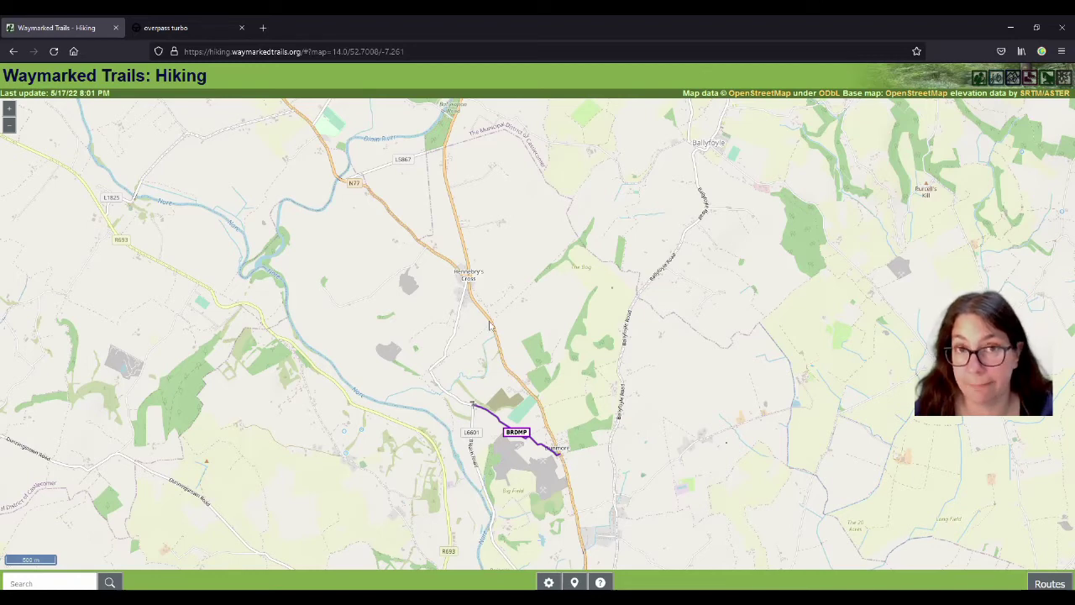
{"action": "scroll", "coordinate": [435, 300], "scroll_direction": "down", "scroll_amount": 1}
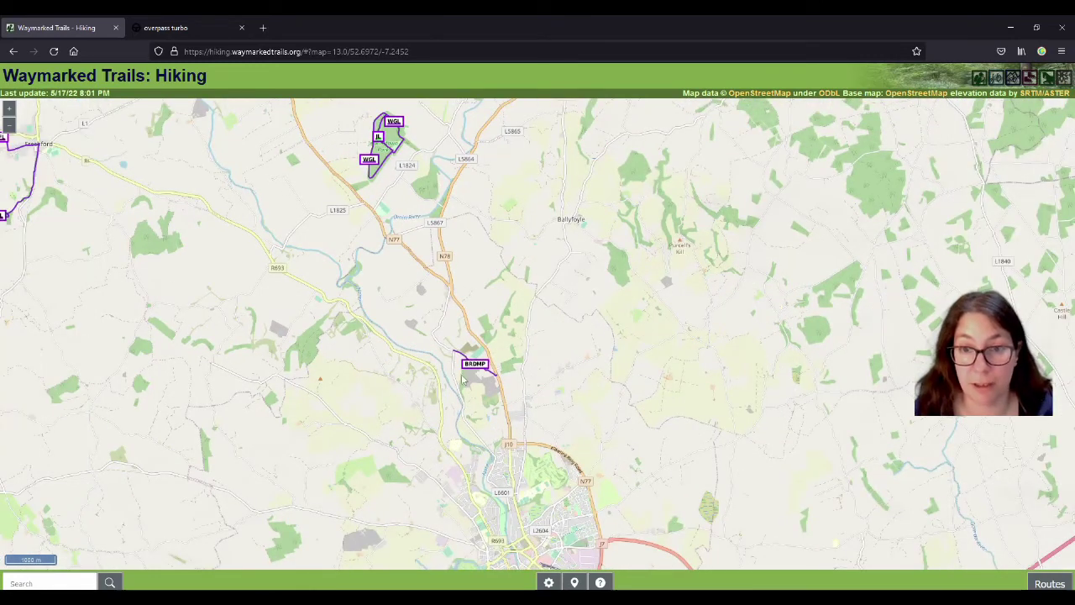
{"action": "scroll", "coordinate": [462, 380], "scroll_direction": "up", "scroll_amount": 1}
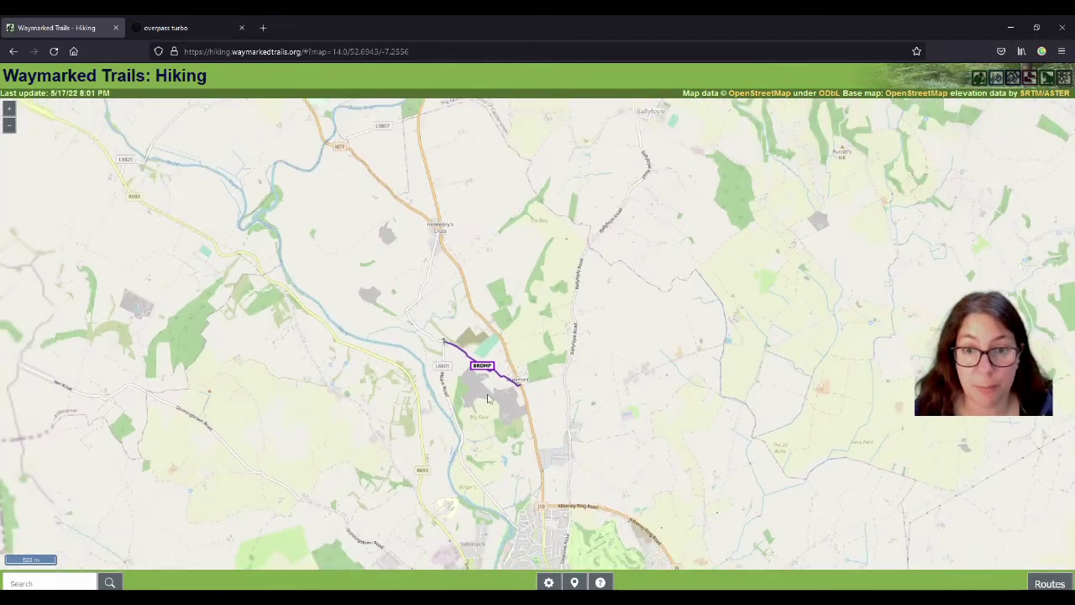
{"action": "scroll", "coordinate": [488, 398], "scroll_direction": "down", "scroll_amount": 2}
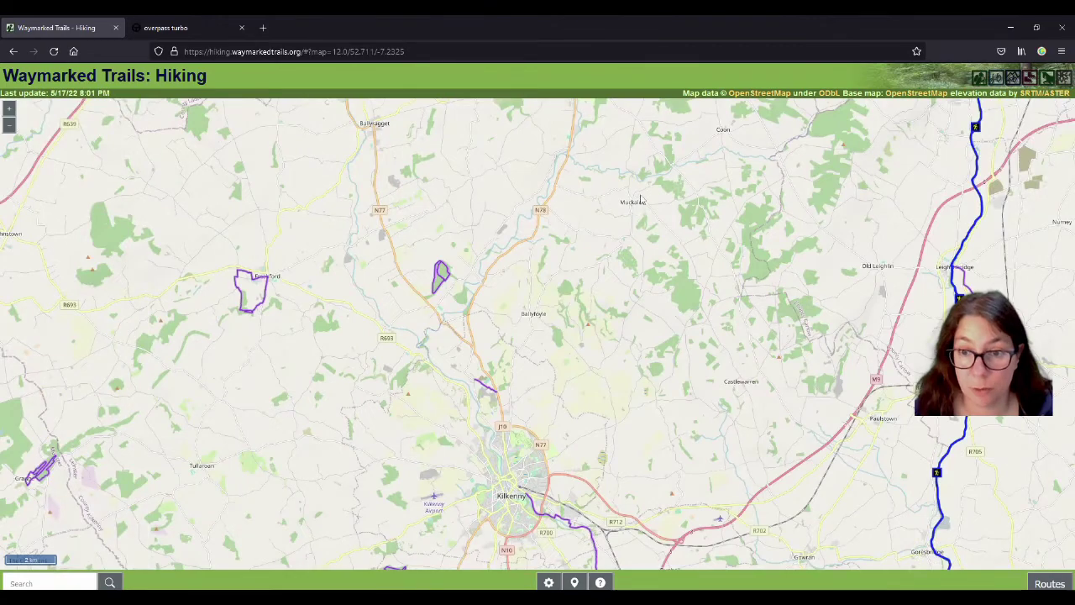
- List the routes through Castlecomer Discovery Park and open the details of the Captains Loop
{"action": "scroll", "coordinate": [477, 395], "scroll_direction": "up", "scroll_amount": 1}
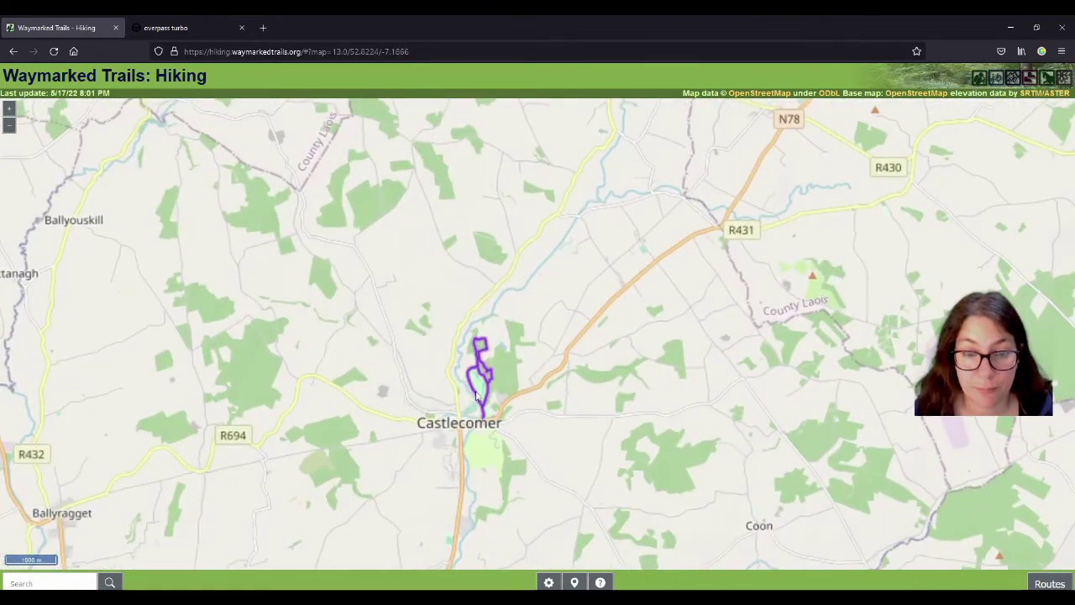
{"action": "scroll", "coordinate": [477, 395], "scroll_direction": "up", "scroll_amount": 2}
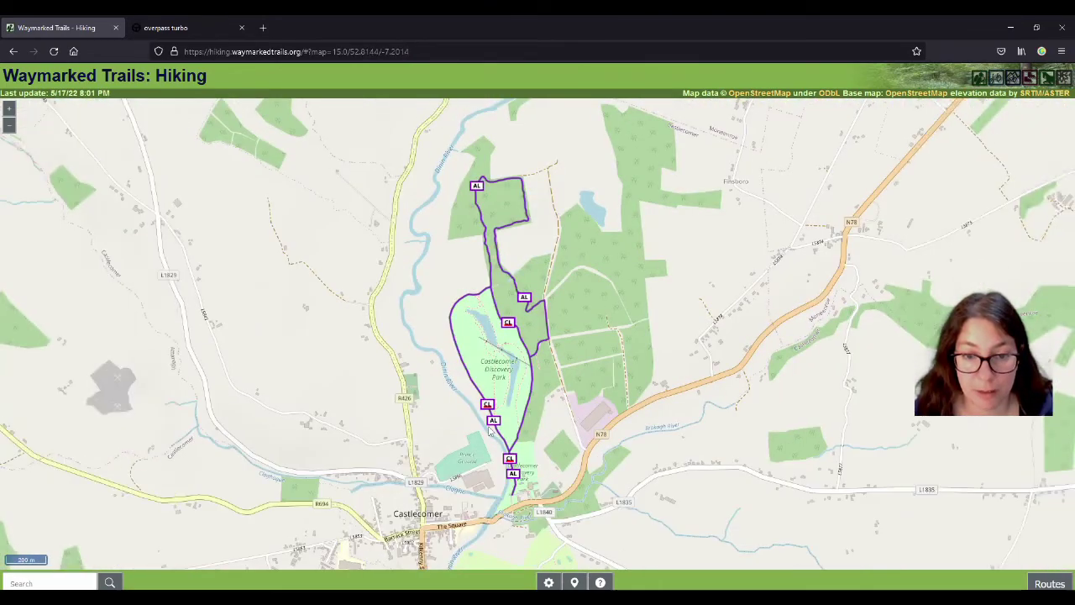
{"action": "scroll", "coordinate": [489, 430], "scroll_direction": "up", "scroll_amount": 1}
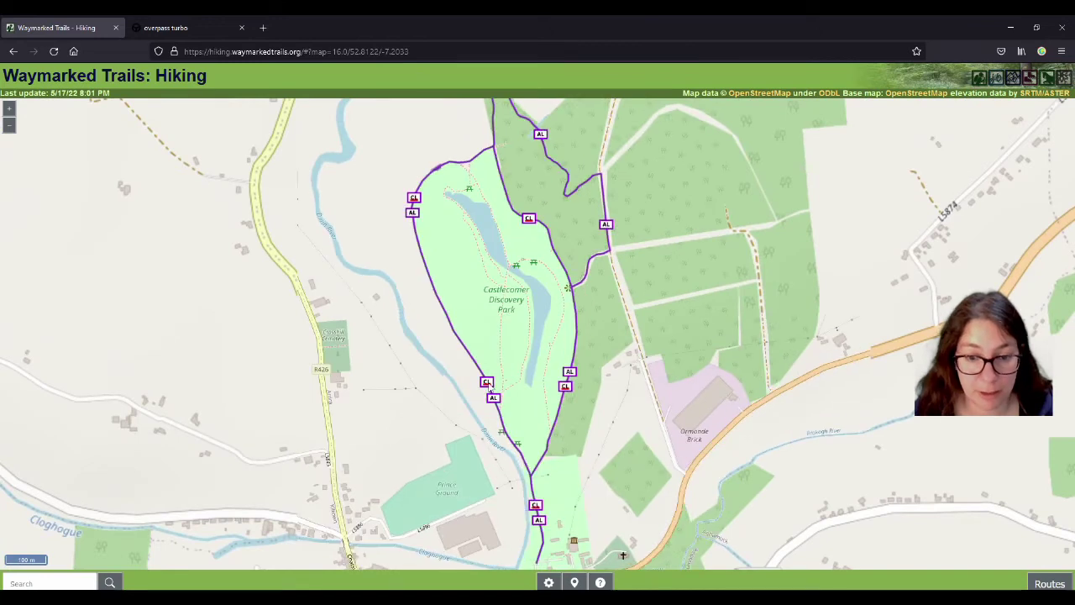
{"action": "left_click", "coordinate": [488, 384]}
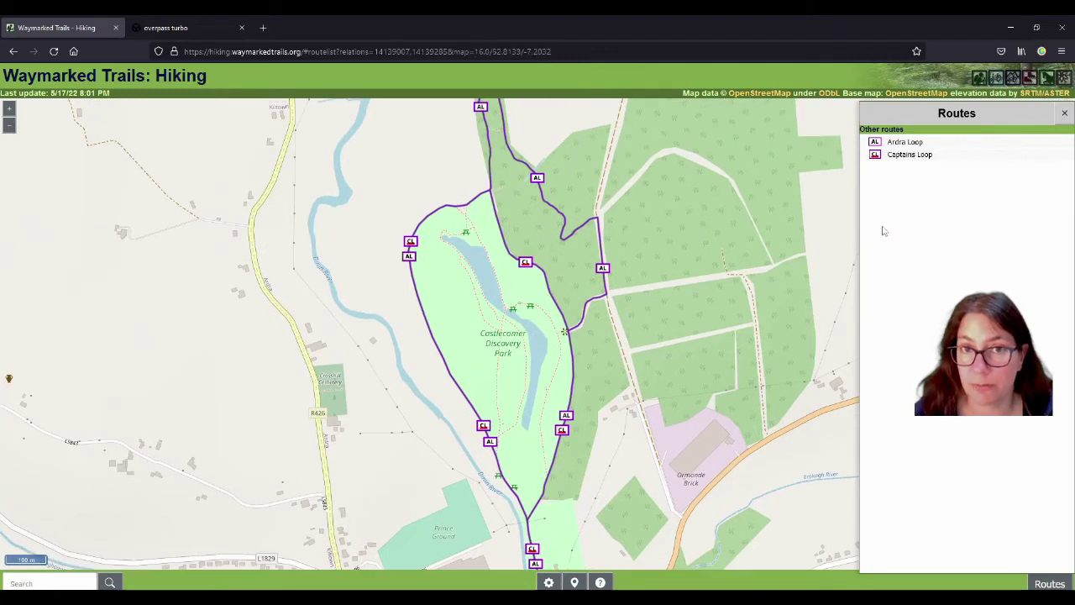
{"action": "left_click", "coordinate": [920, 158]}
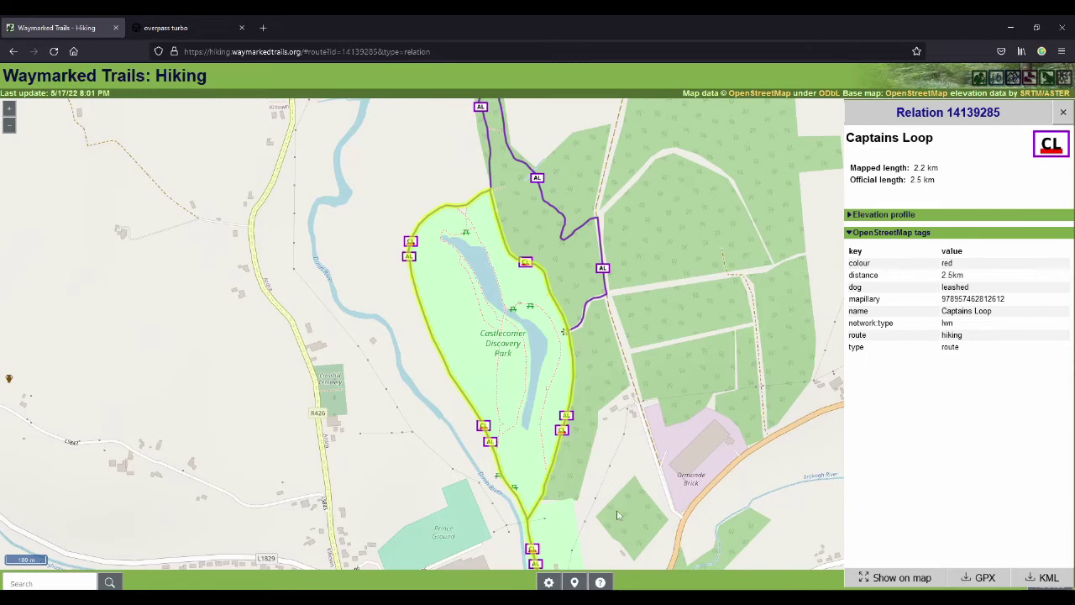
- Compare the details and tags of the Ardra Loop with those of the Captains Loop, and close the route details
{"action": "left_click_drag", "start_coordinate": [620, 516], "coordinate": [620, 486]}
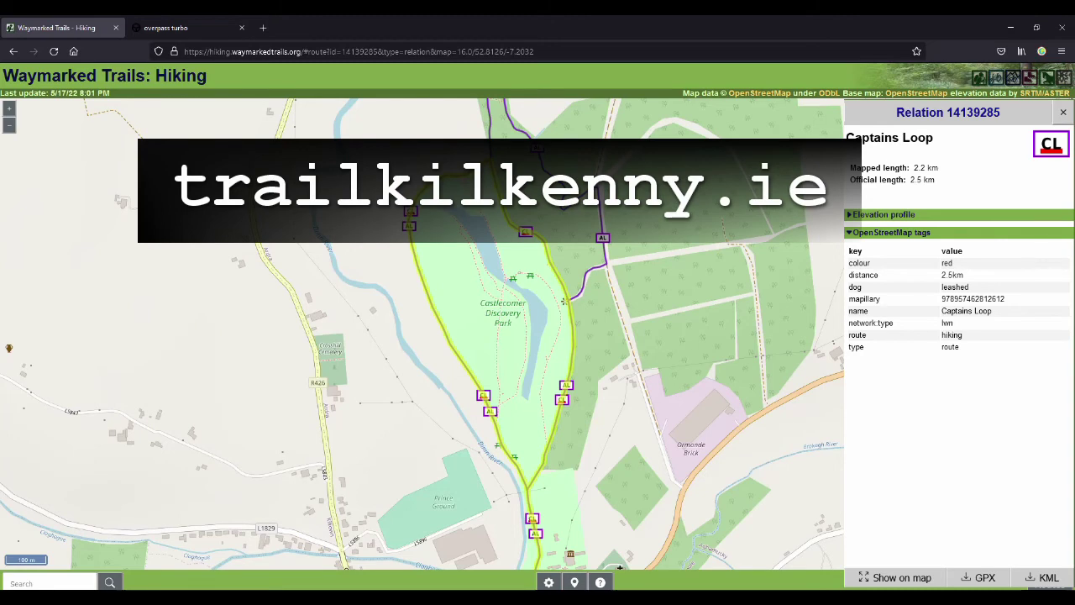
{"action": "left_click", "coordinate": [539, 149]}
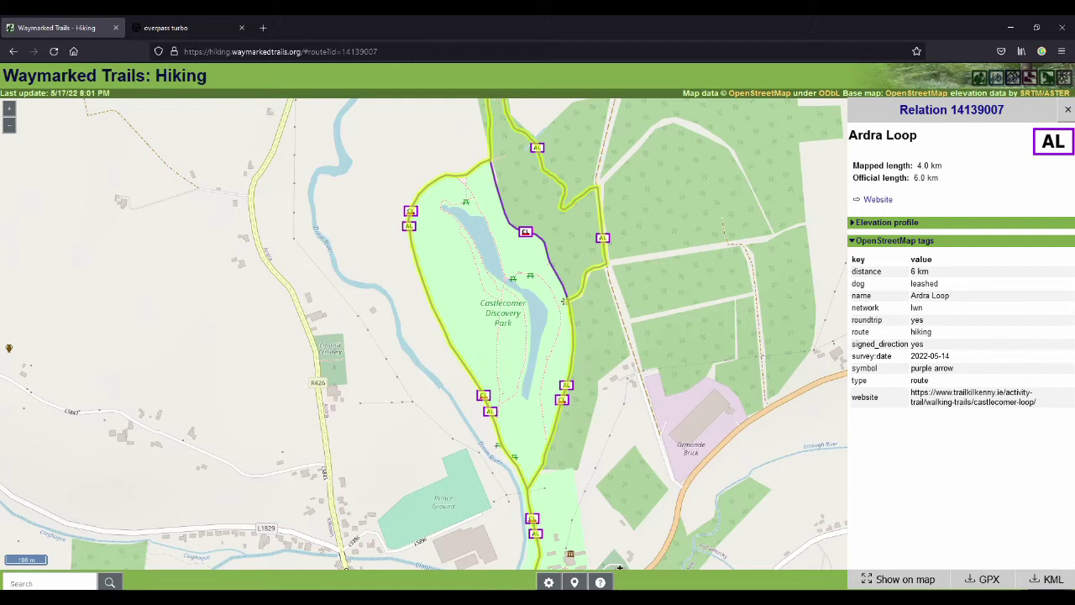
{"action": "left_click", "coordinate": [525, 232]}
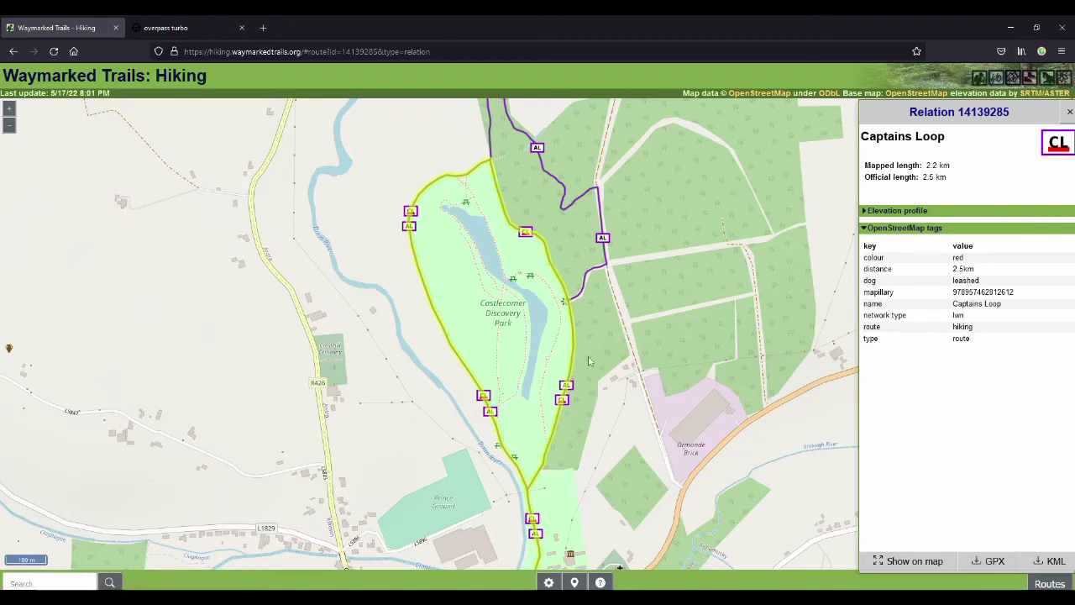
{"action": "scroll", "coordinate": [599, 351], "scroll_direction": "down", "scroll_amount": 1}
{"action": "scroll", "coordinate": [605, 345], "scroll_direction": "down", "scroll_amount": 1}
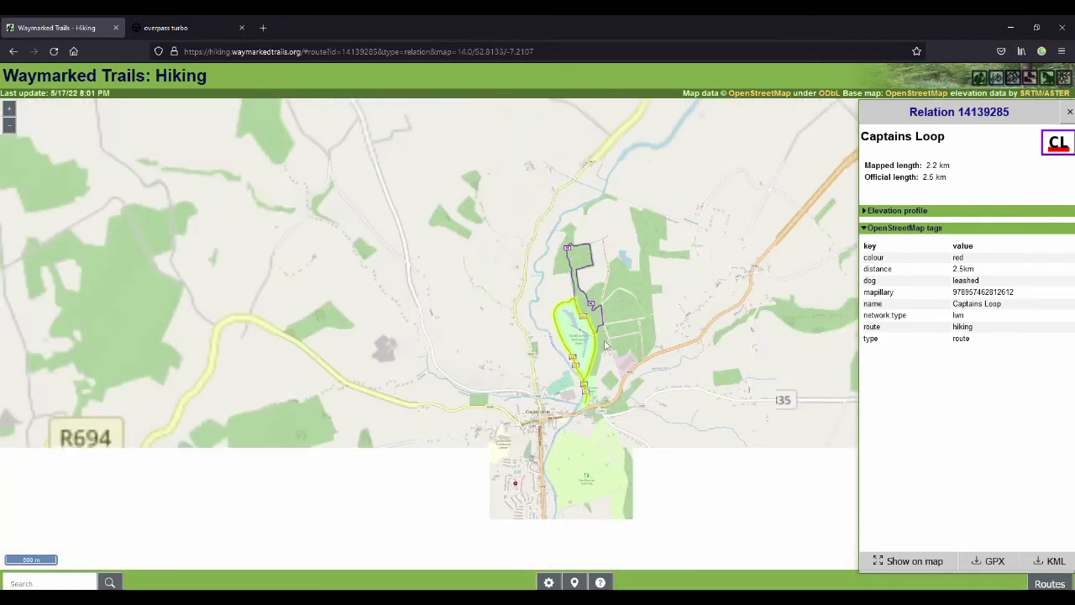
{"action": "key", "text": "Escape"}
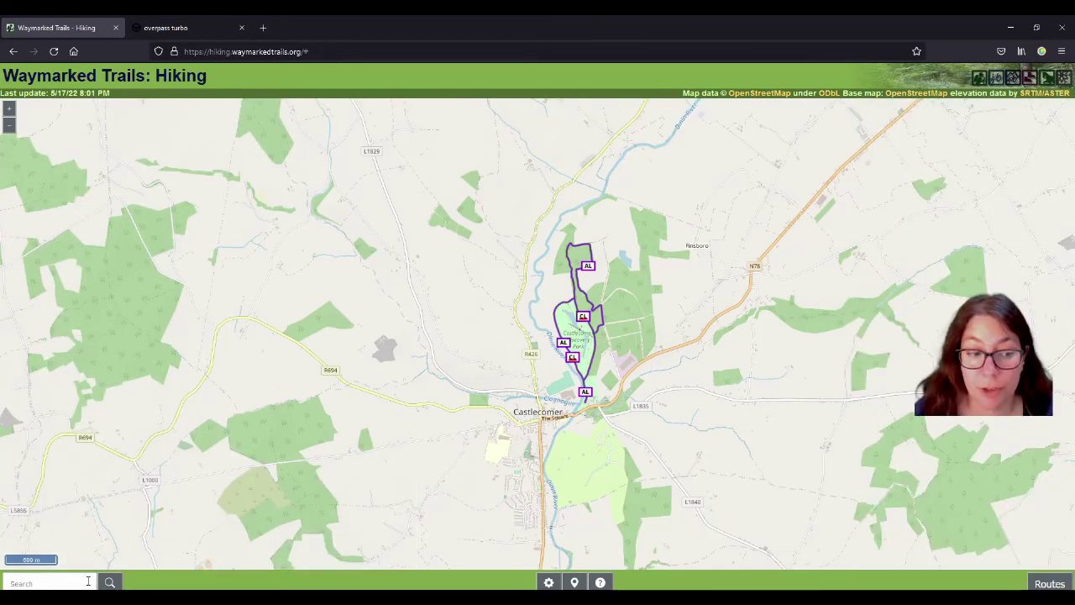
- Search Waymarked Trails for the route "Freshford Loop"
{"action": "scroll", "coordinate": [546, 323], "scroll_direction": "down", "scroll_amount": 1}
{"action": "scroll", "coordinate": [546, 324], "scroll_direction": "down", "scroll_amount": 1}
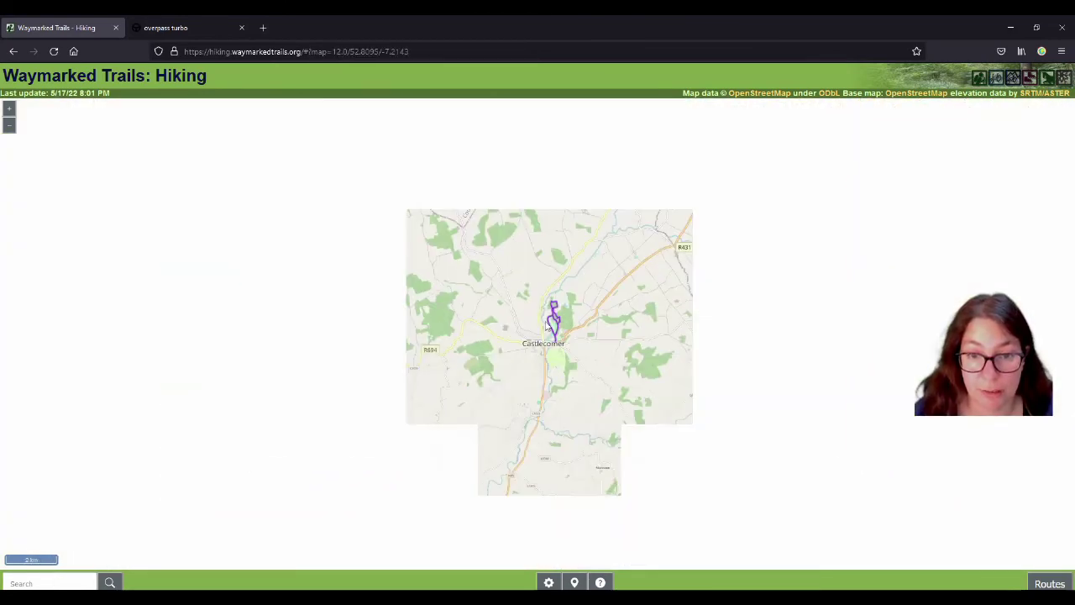
{"action": "scroll", "coordinate": [546, 324], "scroll_direction": "down", "scroll_amount": 1}
{"action": "scroll", "coordinate": [546, 325], "scroll_direction": "down", "scroll_amount": 1}
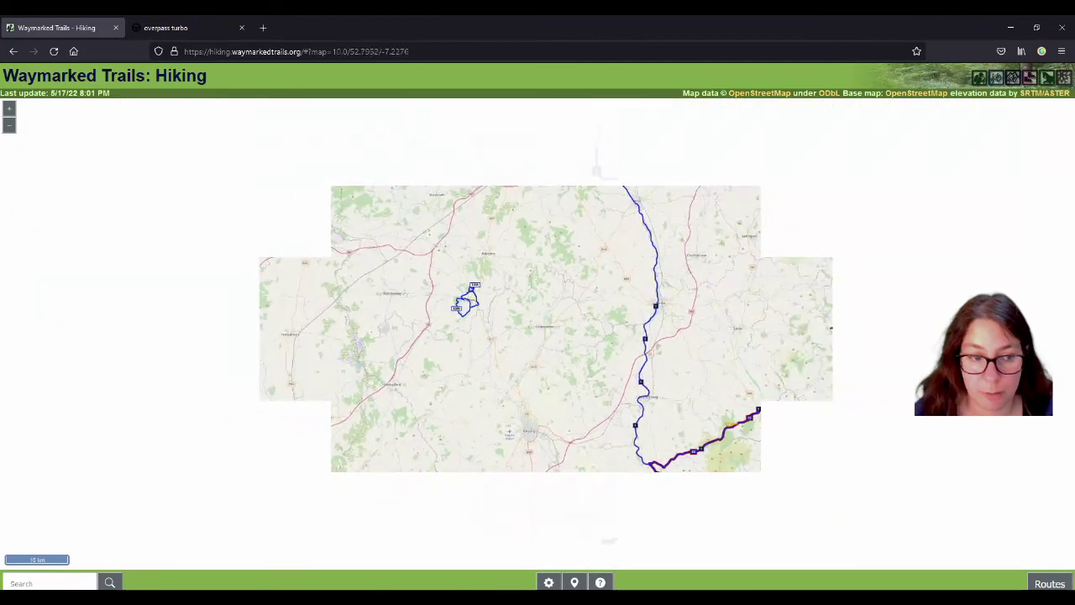
{"action": "left_click", "coordinate": [57, 579]}
{"action": "type", "text": "F"}
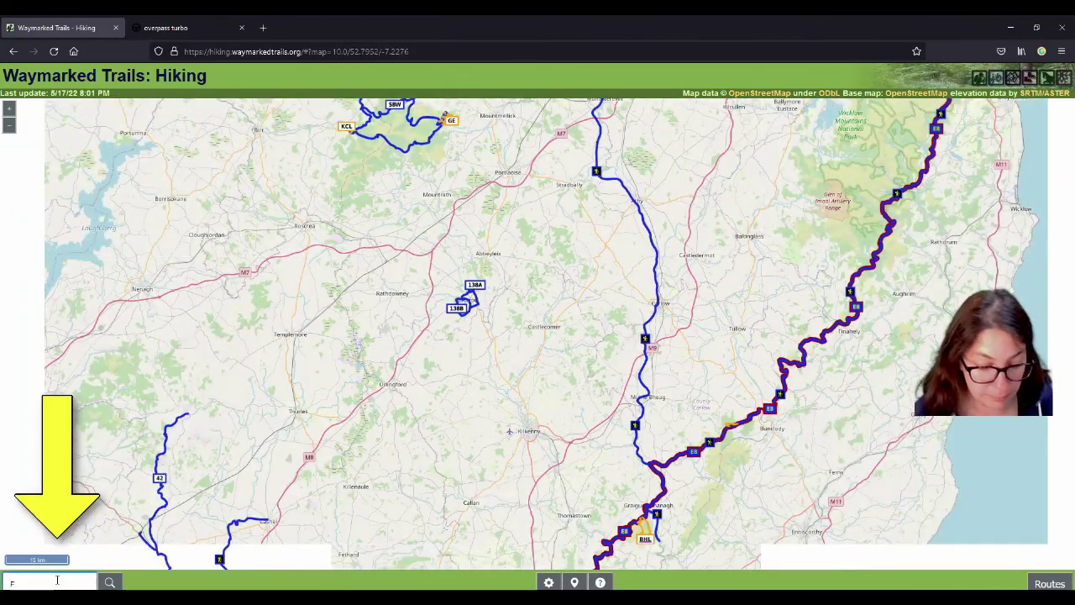
{"action": "type", "text": "reshford Loop"}
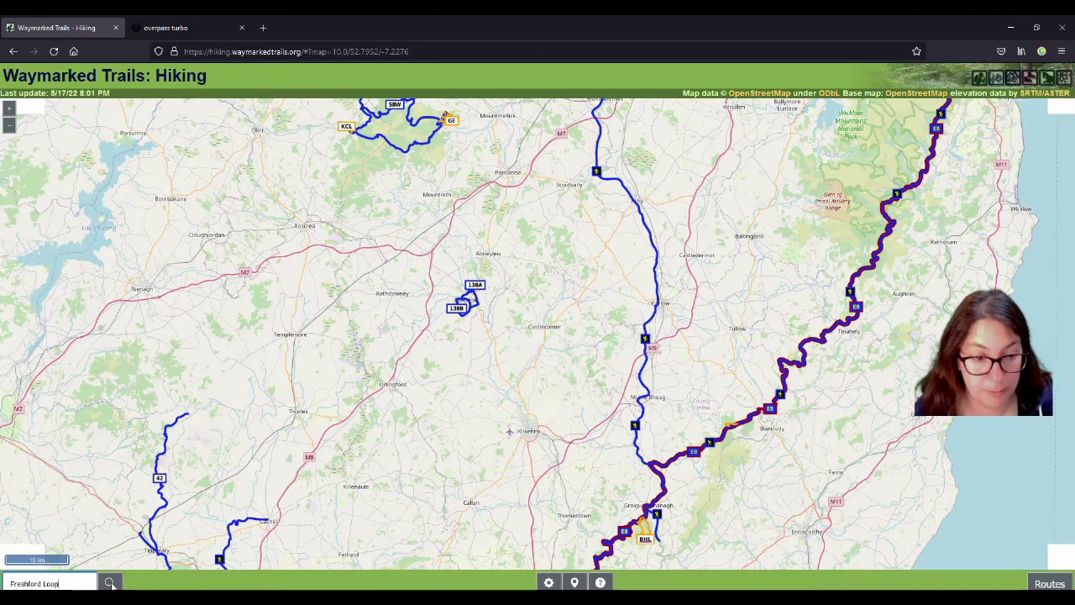
{"action": "left_click", "coordinate": [110, 584]}
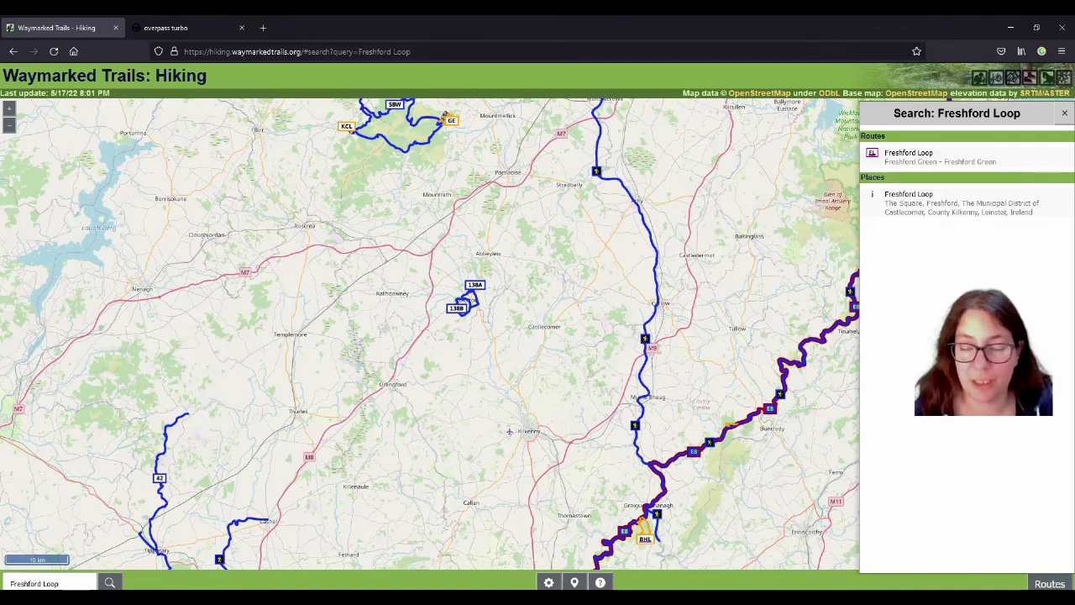
- Broaden the search to just "Freshford"
{"action": "double_click", "coordinate": [52, 583]}
{"action": "key", "text": "BackSpace"}
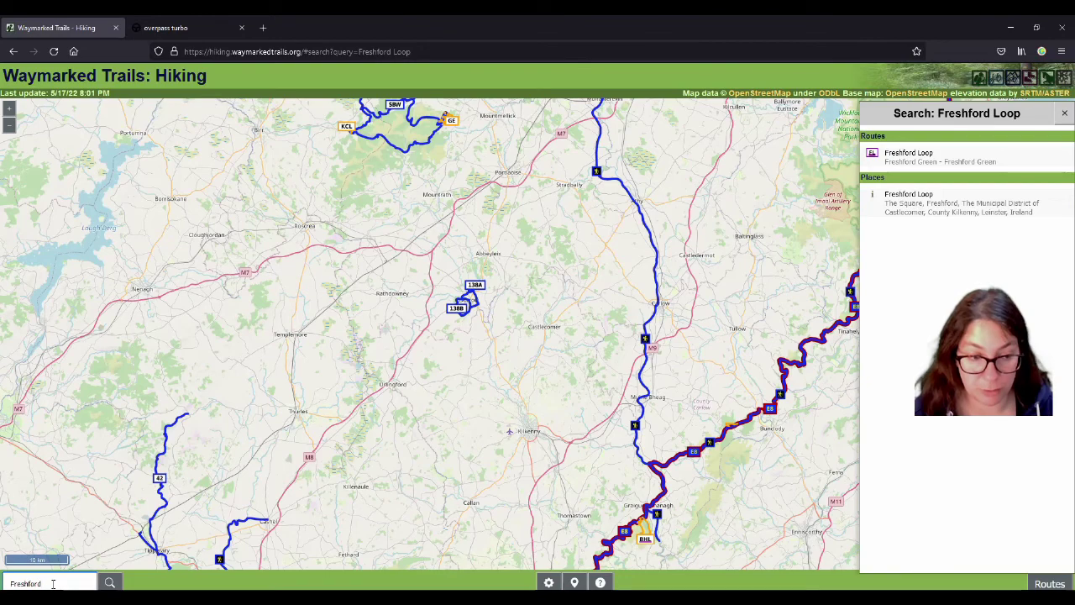
{"action": "key", "text": "Return"}
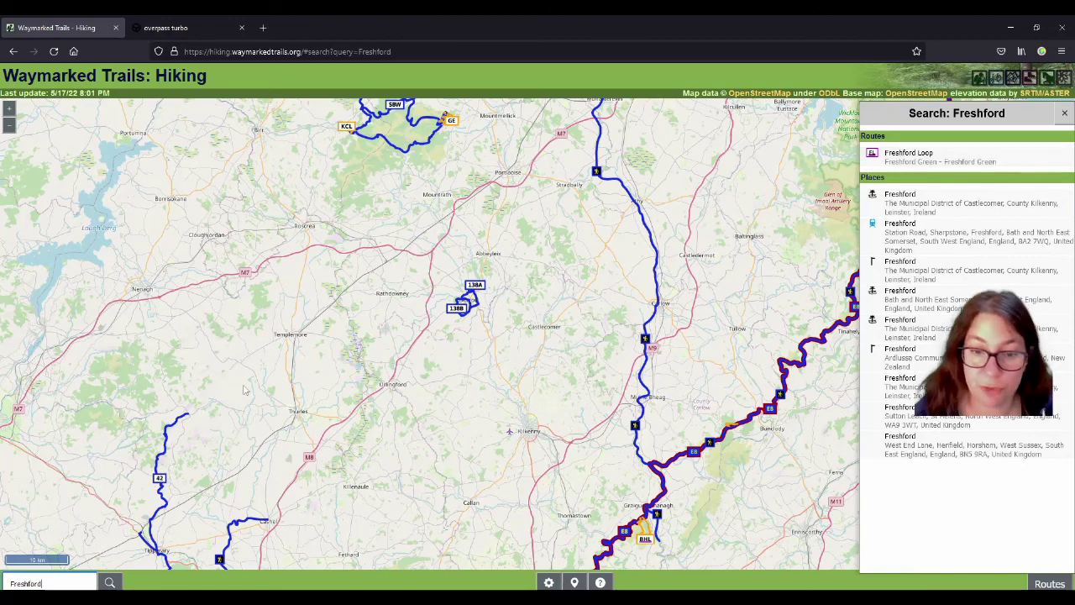
- Search for routes matching "Gorman" and close the search results
{"action": "left_click_drag", "start_coordinate": [35, 583], "coordinate": [10, 583]}
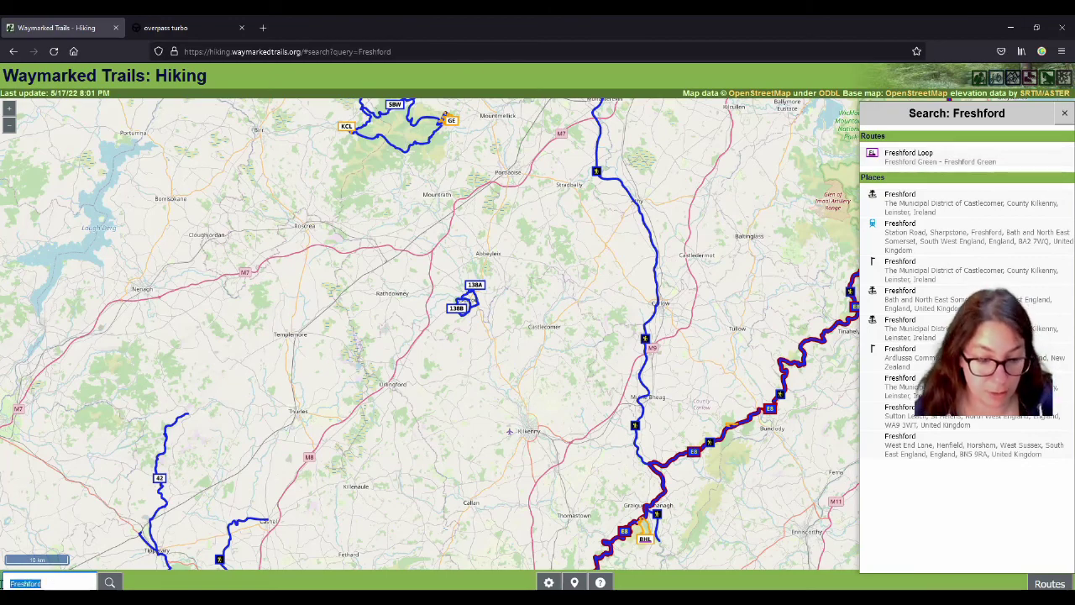
{"action": "type", "text": "Gorman"}
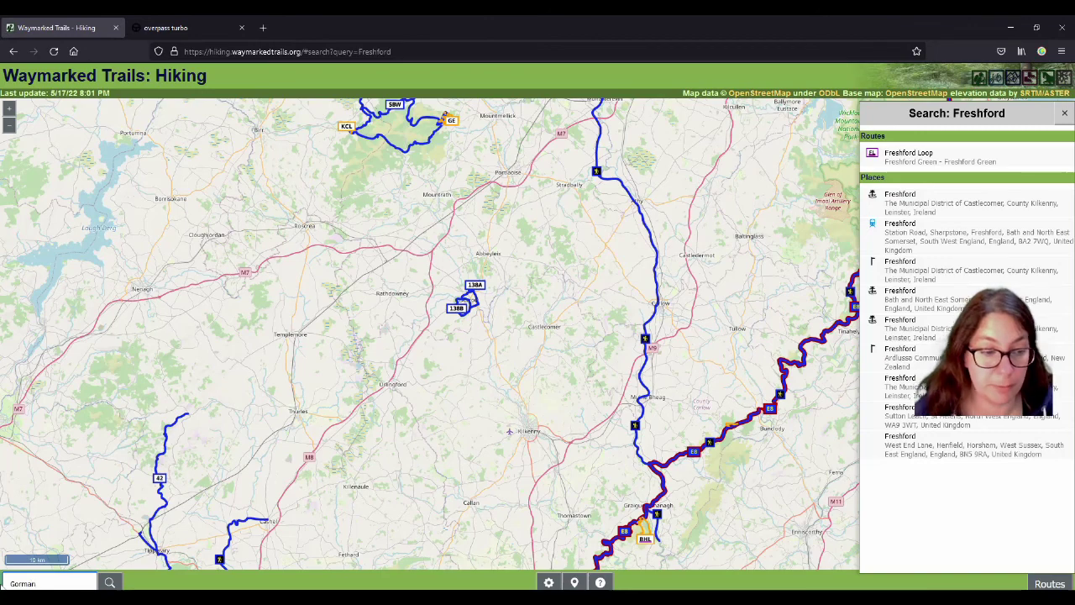
{"action": "left_click", "coordinate": [109, 583]}
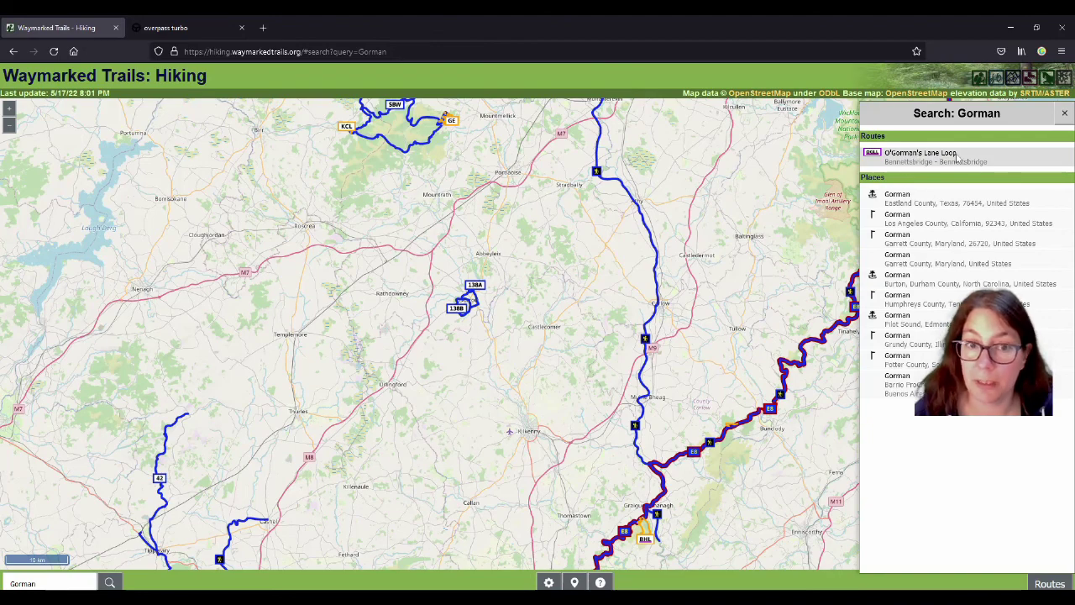
{"action": "left_click", "coordinate": [1065, 114]}
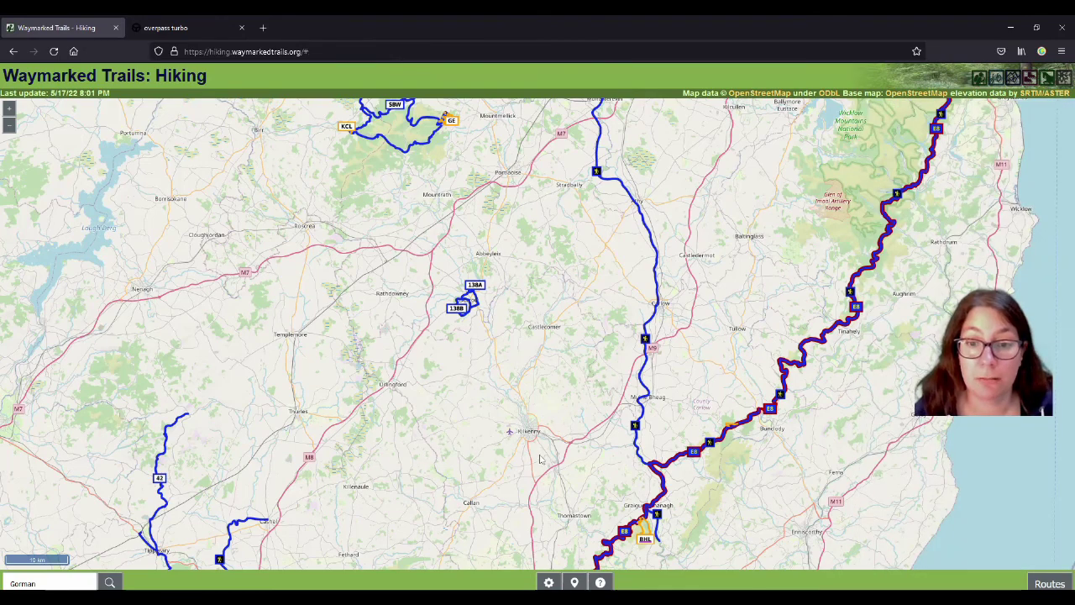
{"action": "scroll", "coordinate": [540, 456], "scroll_direction": "up", "scroll_amount": 1}
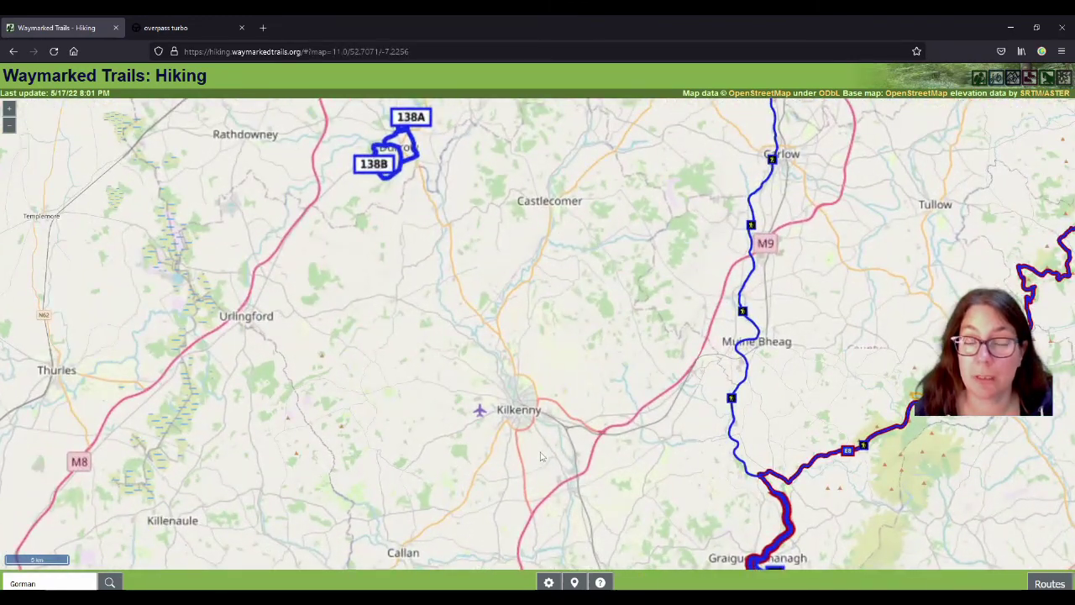